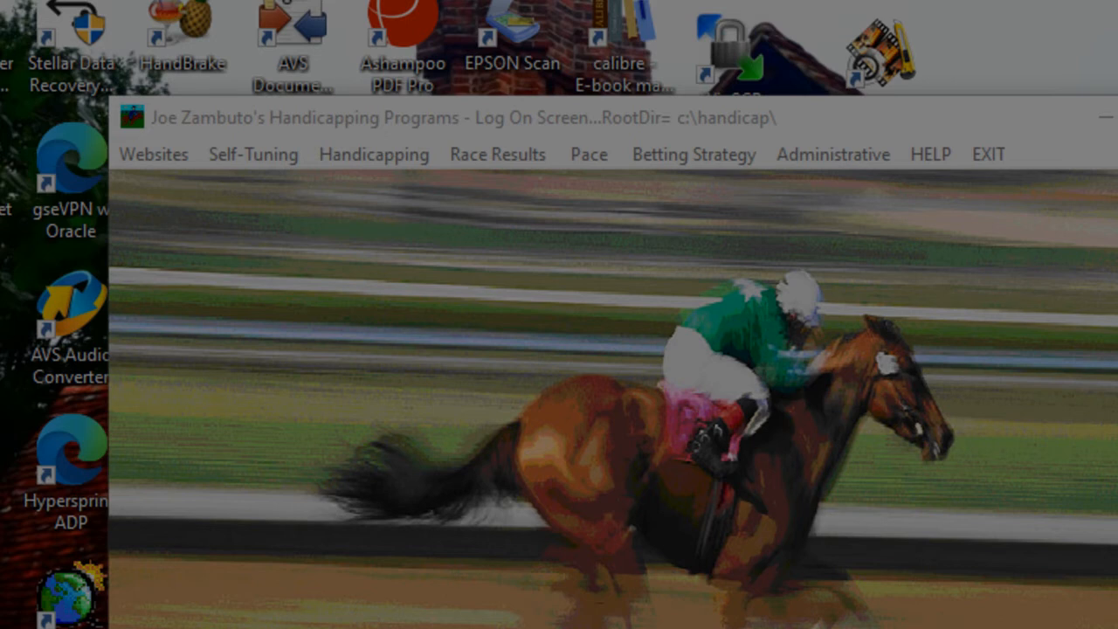
# Step: Open the Auto Handicap screen for building the auto-handicapping criteria file
pyautogui.click(388, 157)
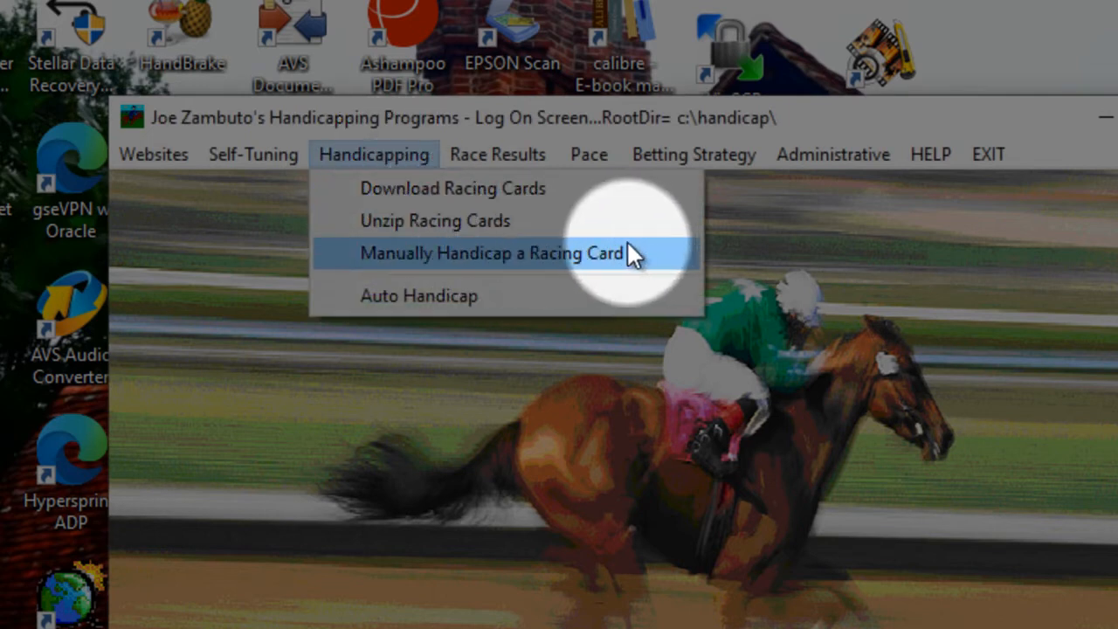
pyautogui.click(434, 296)
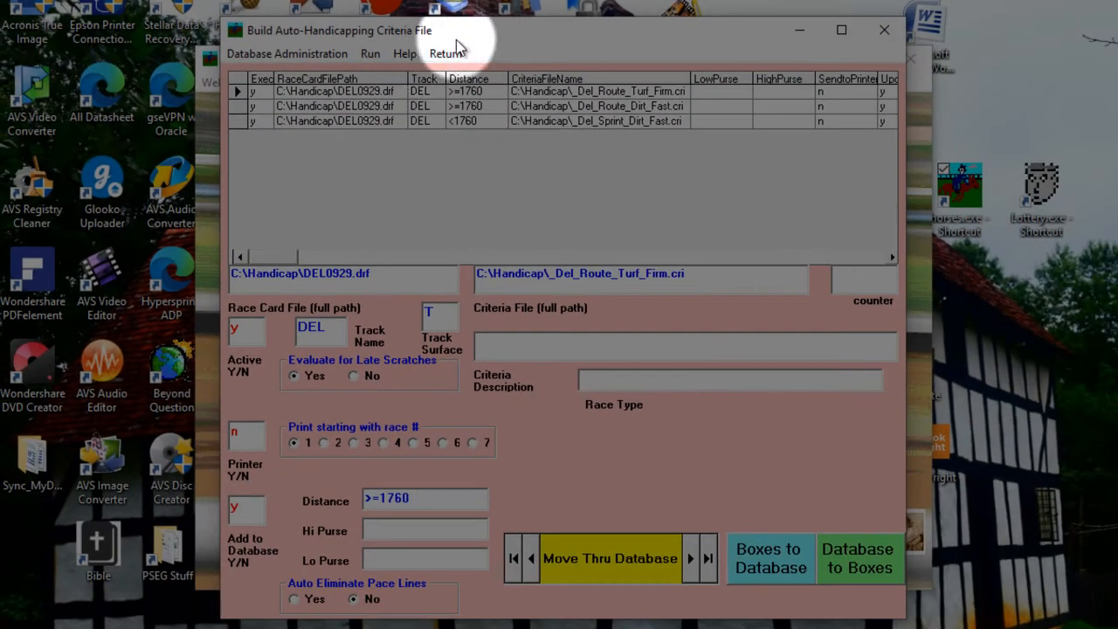
pyautogui.moveTo(466, 34); pyautogui.dragTo(444, 20)
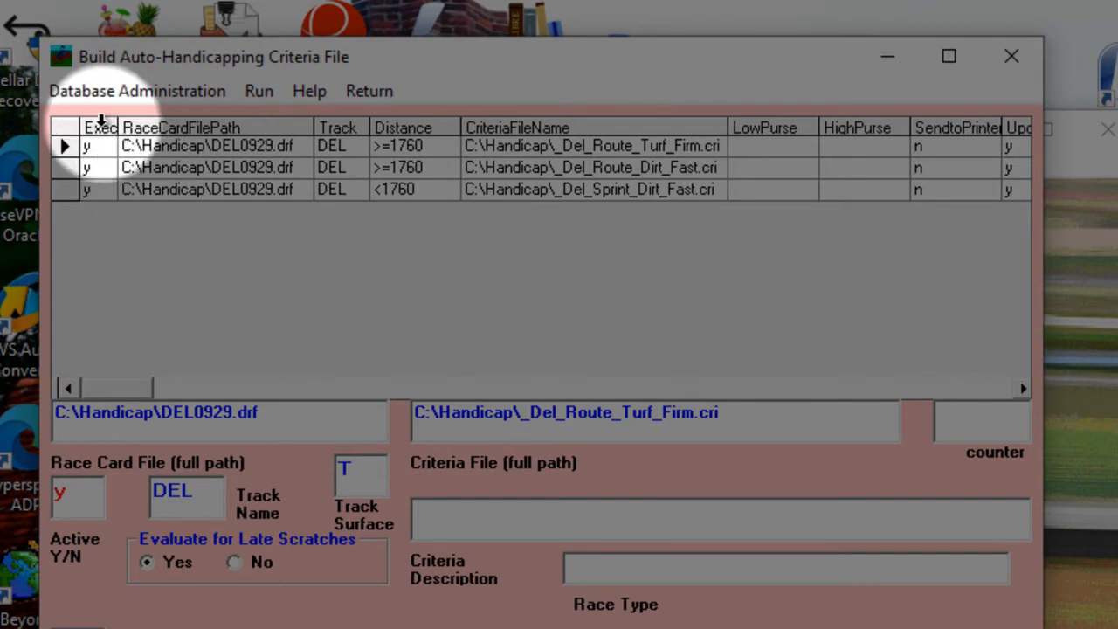
# Step: Widen the Execute, UpdateDatabase and TrackSurface columns of the criteria grid to fit their full headings
pyautogui.moveTo(120, 128); pyautogui.dragTo(159, 128)
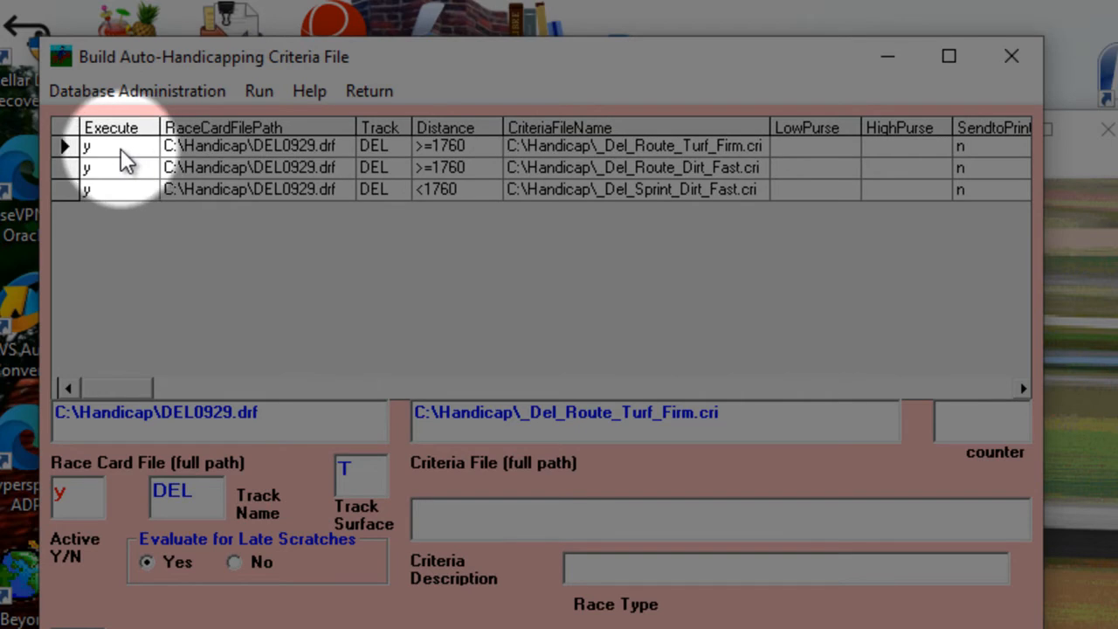
pyautogui.moveTo(160, 128); pyautogui.dragTo(148, 128)
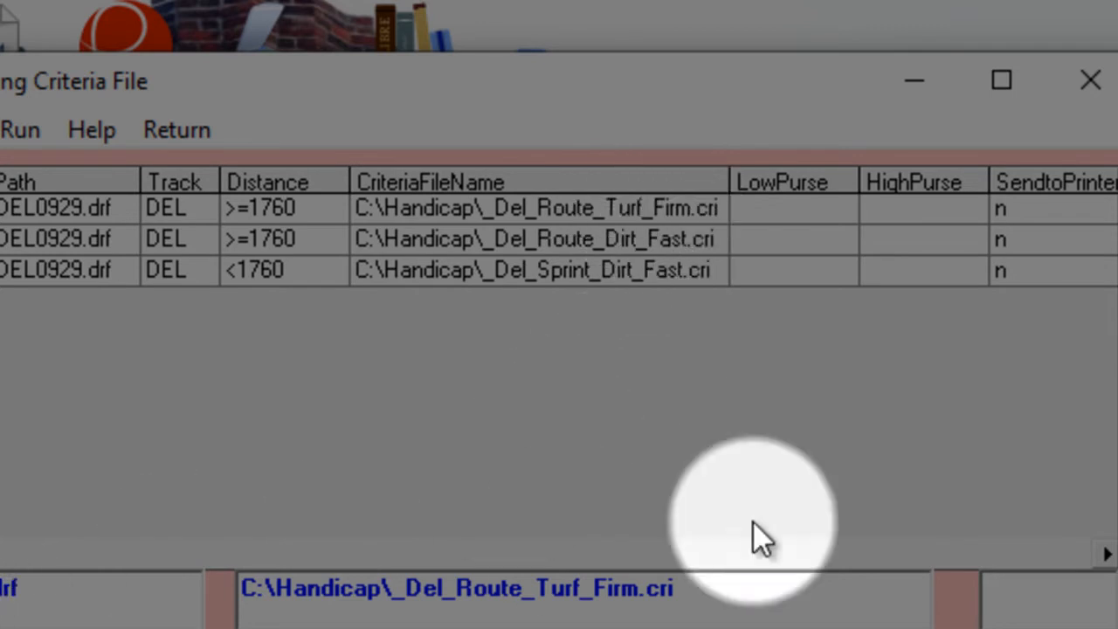
pyautogui.click(1113, 550)
pyautogui.click(1114, 550)
pyautogui.click(1114, 551)
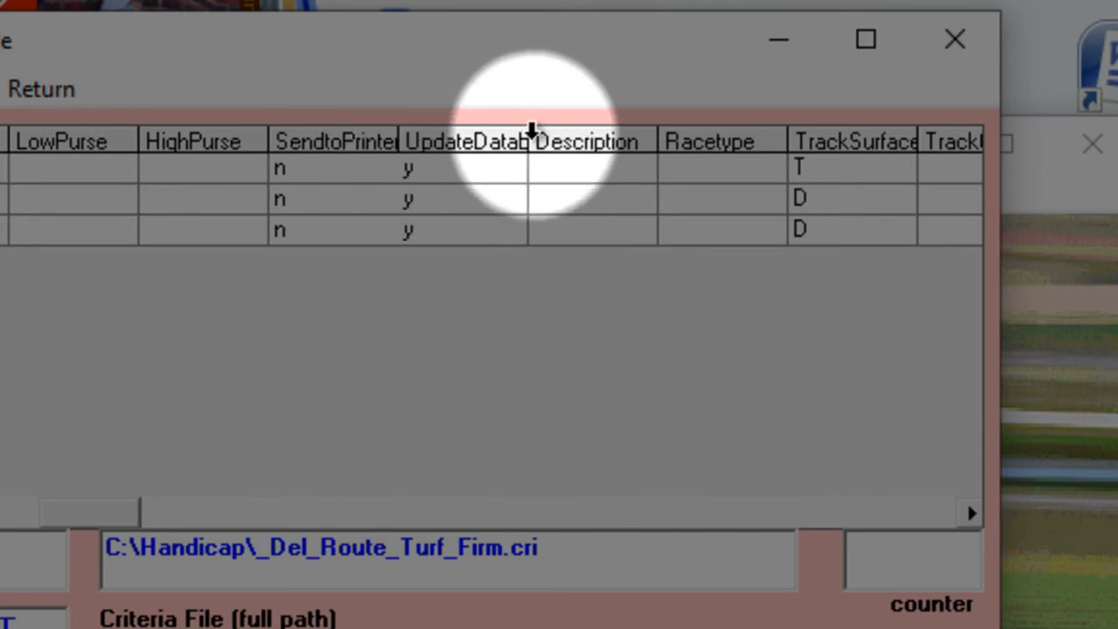
pyautogui.moveTo(529, 140); pyautogui.dragTo(592, 141)
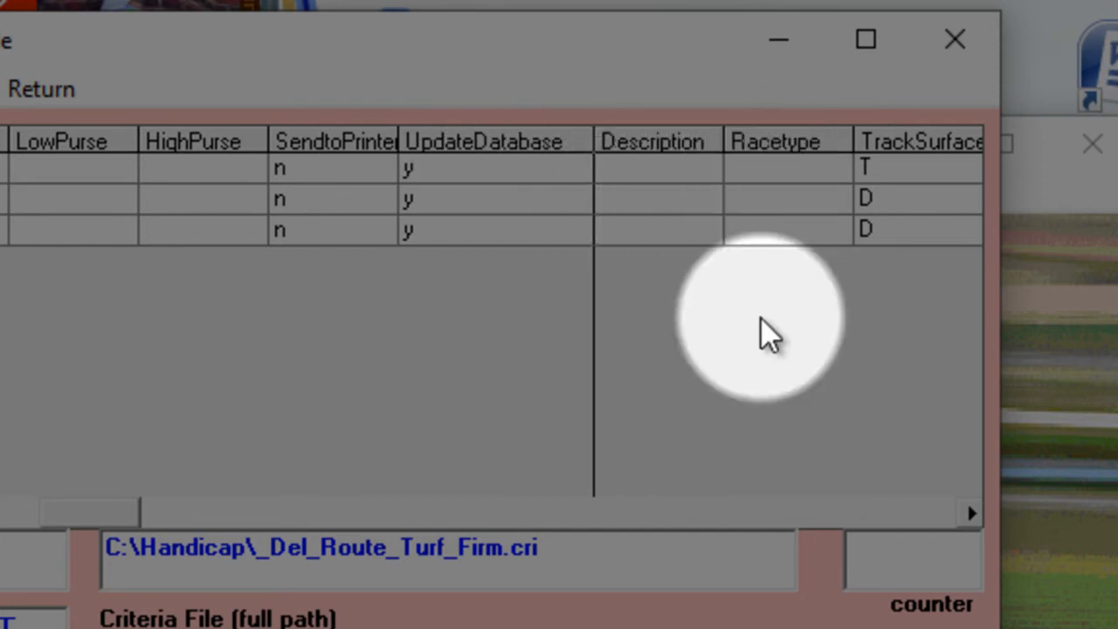
pyautogui.click(976, 510)
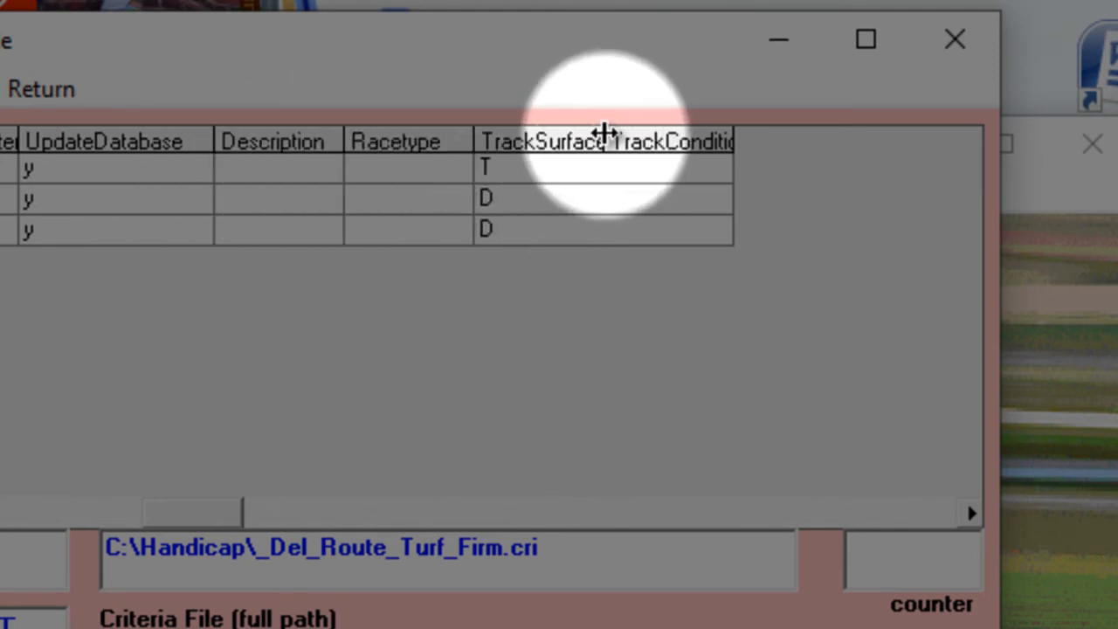
pyautogui.moveTo(604, 138); pyautogui.dragTo(652, 140)
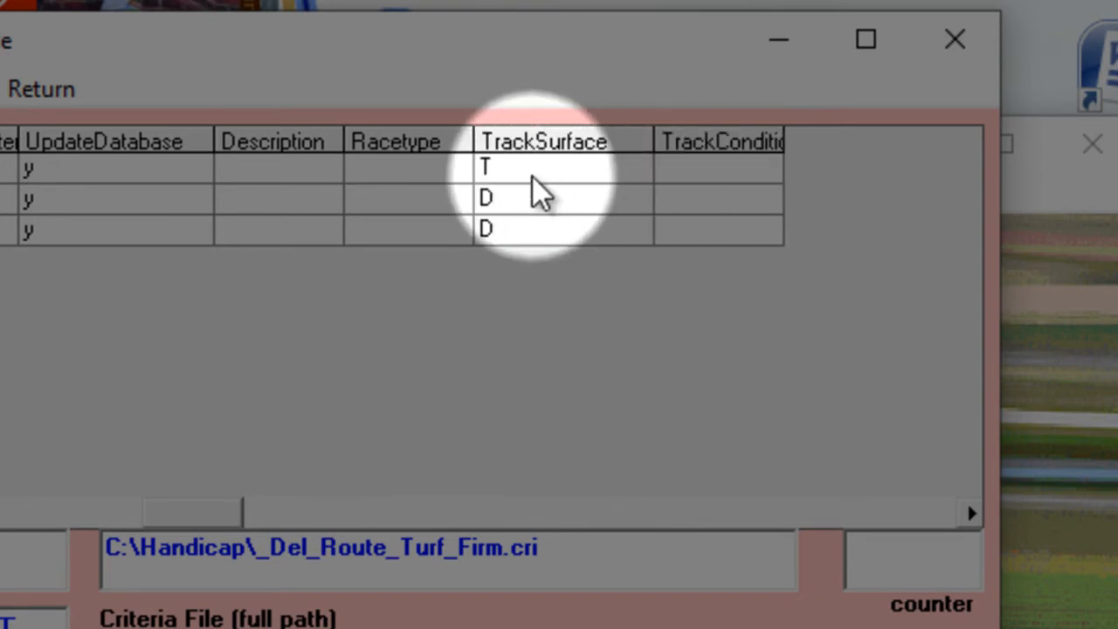
pyautogui.click(4, 513)
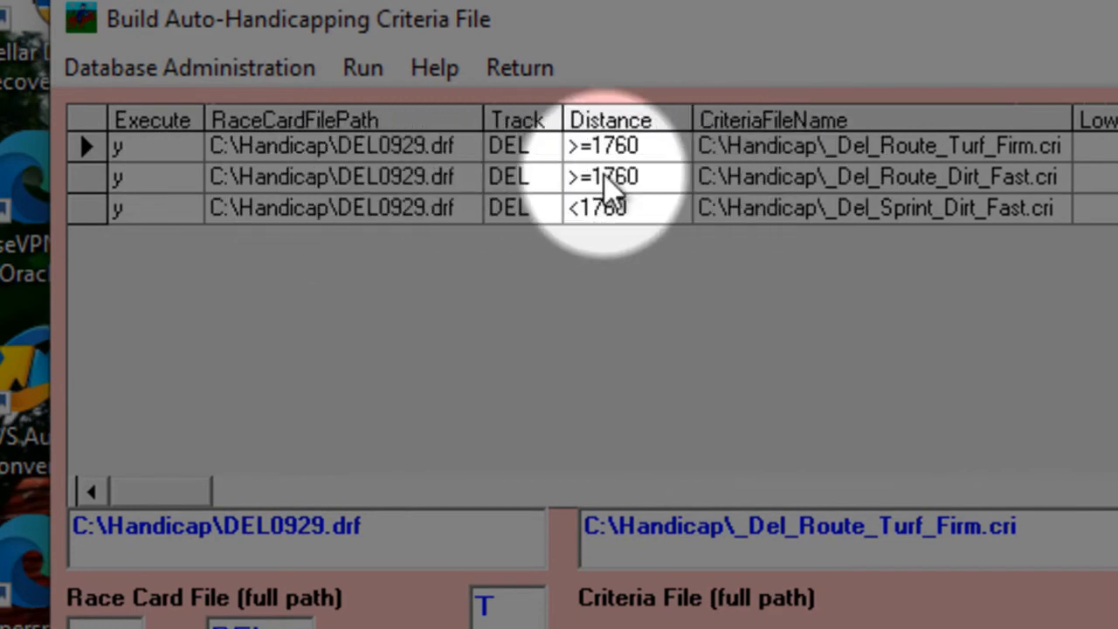
pyautogui.click(886, 496)
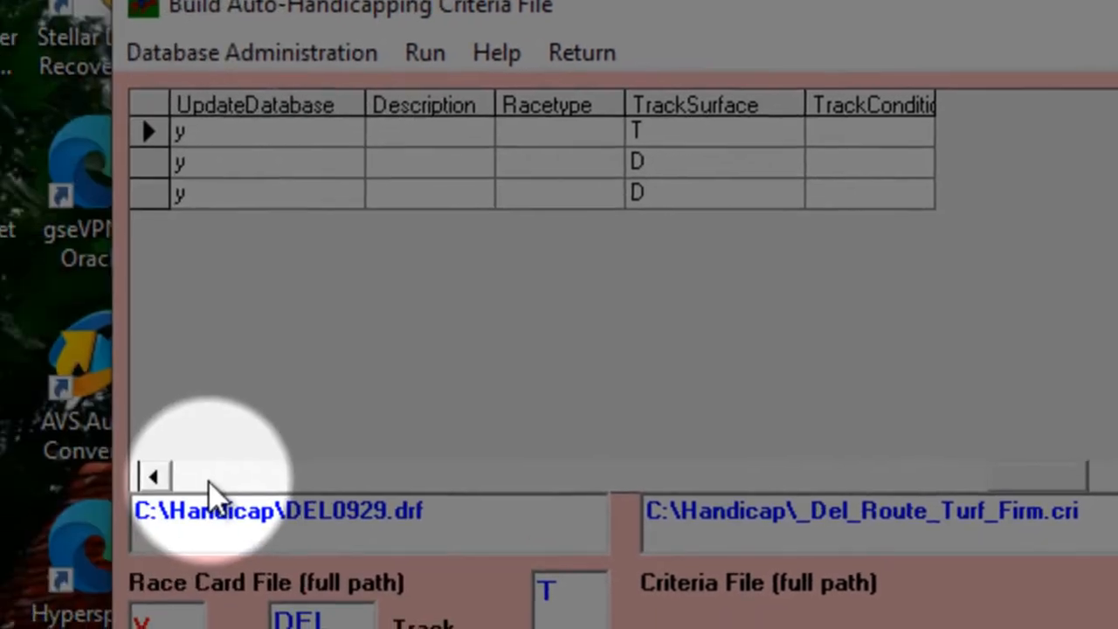
pyautogui.click(210, 480)
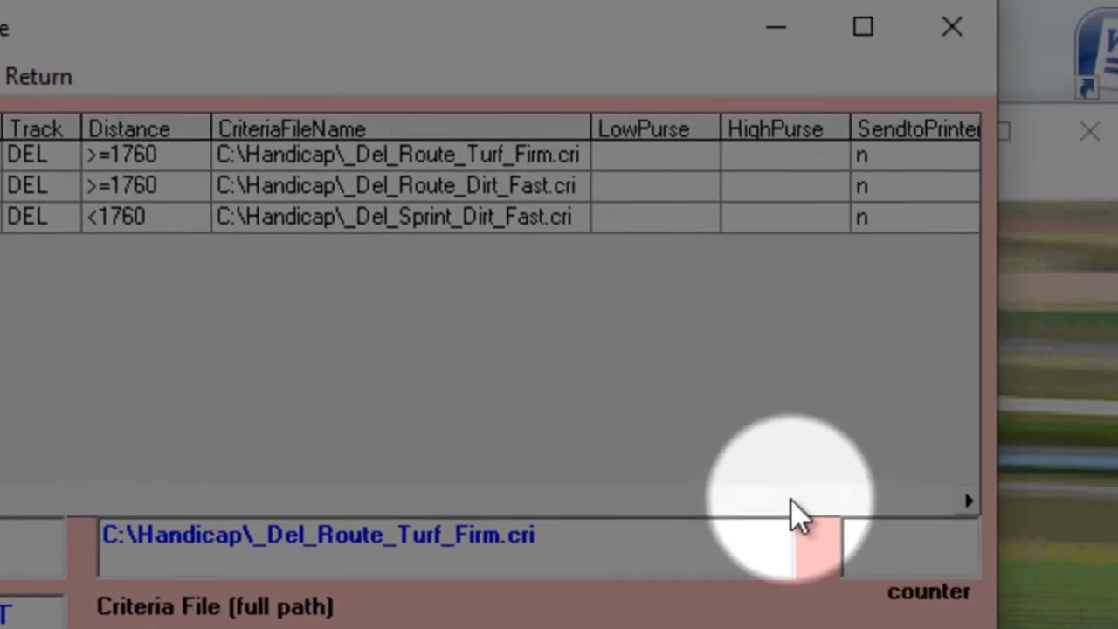
pyautogui.click(790, 501)
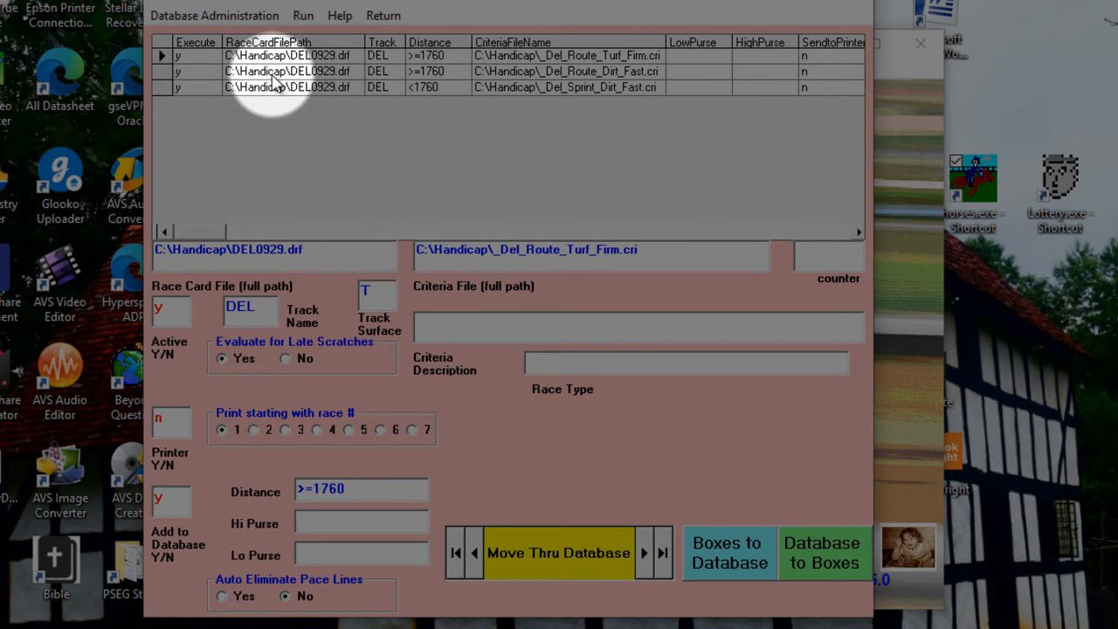
# Step: Choose DEL0929.drf from the Handicap folder as the race card file
pyautogui.doubleClick(308, 253)
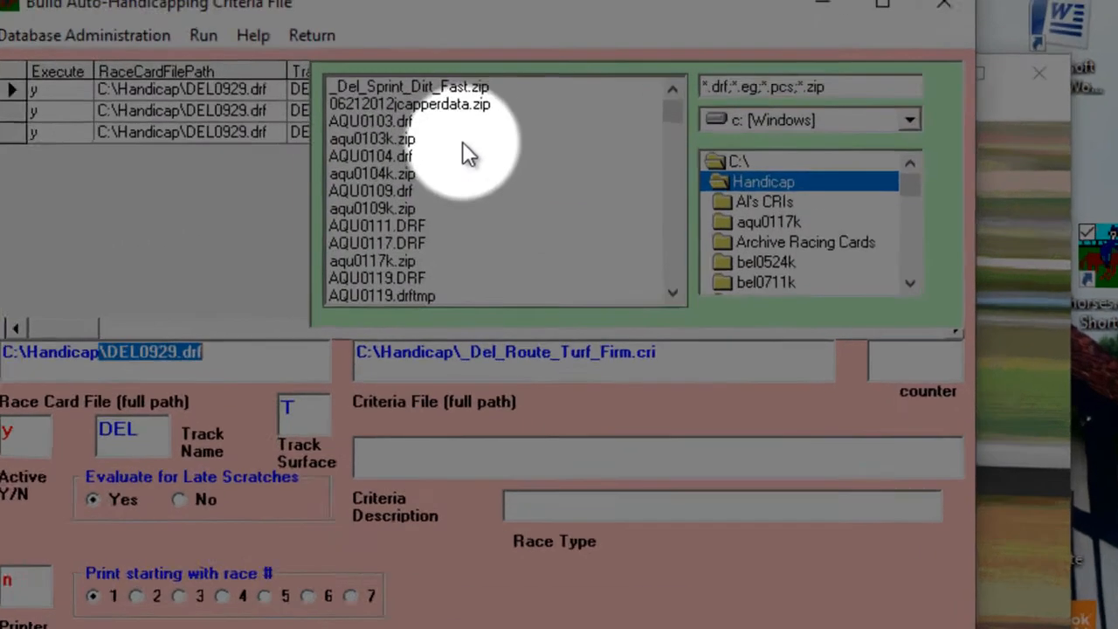
pyautogui.scroll(-13, 714, 364)
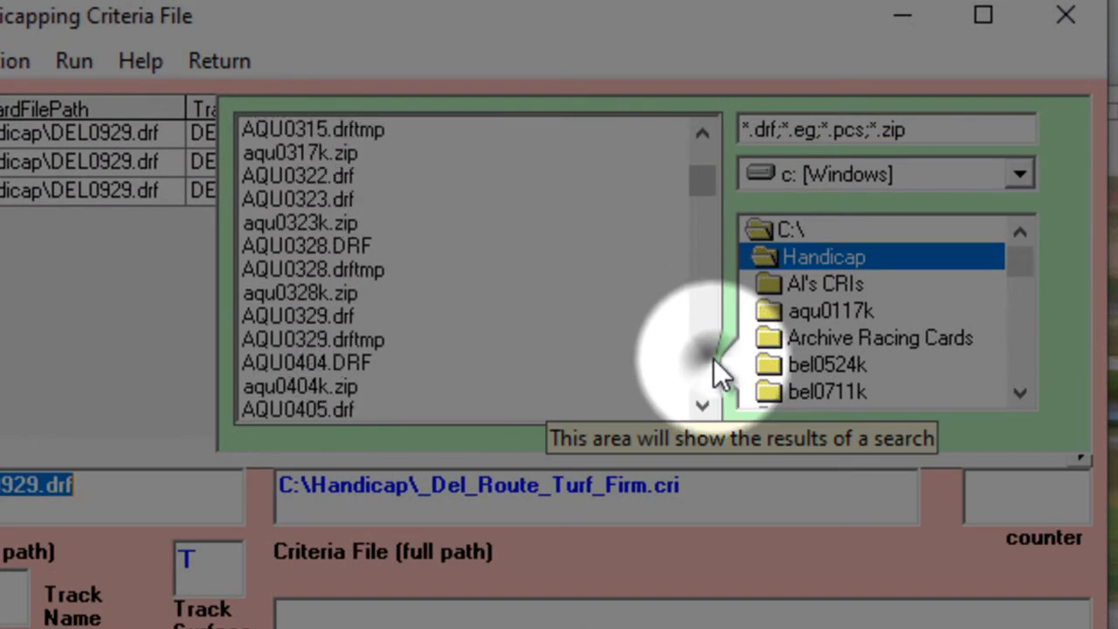
pyautogui.moveTo(700, 170); pyautogui.dragTo(716, 279)
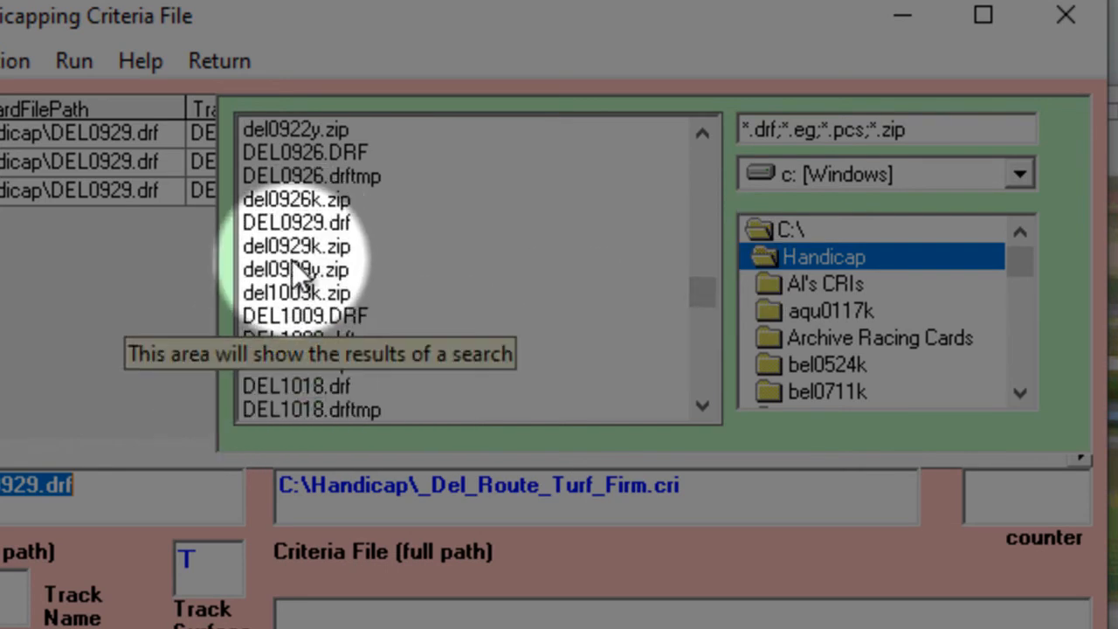
pyautogui.doubleClick(295, 225)
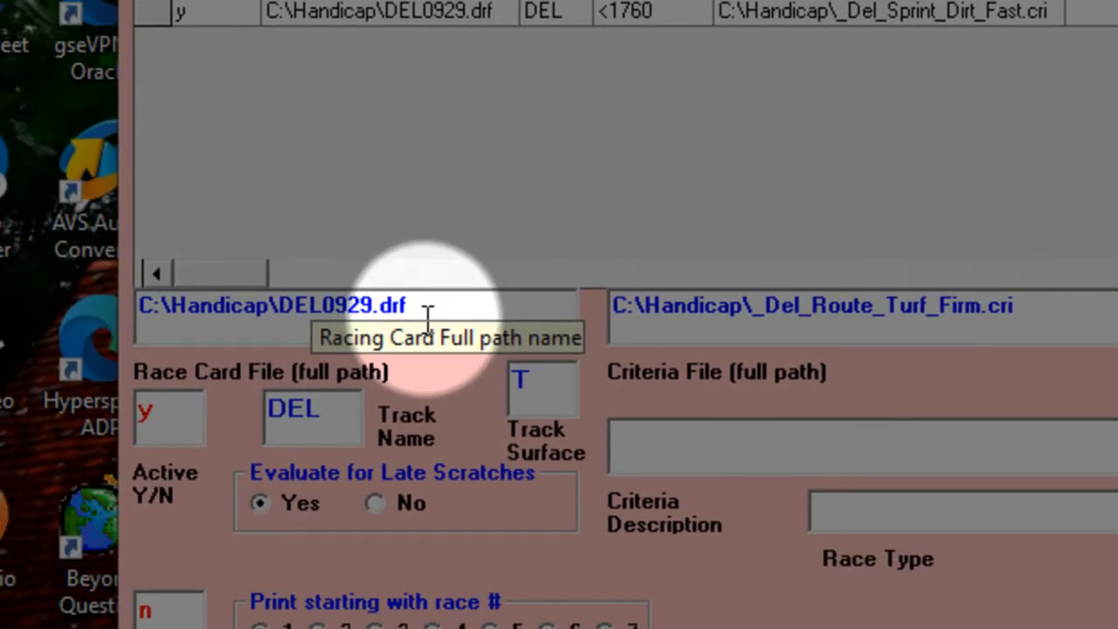
# Step: Choose _Del_Route_Turf_Firm.cri from the Handicap folder as the criteria file
pyautogui.doubleClick(874, 319)
pyautogui.scroll(-4, 812, 245)
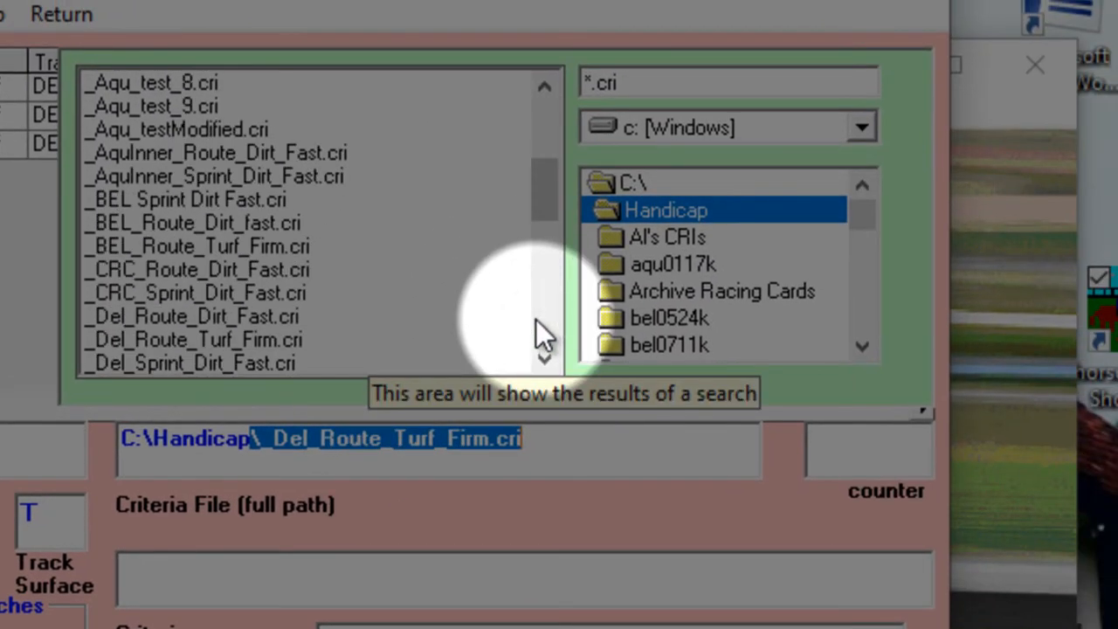
pyautogui.doubleClick(195, 337)
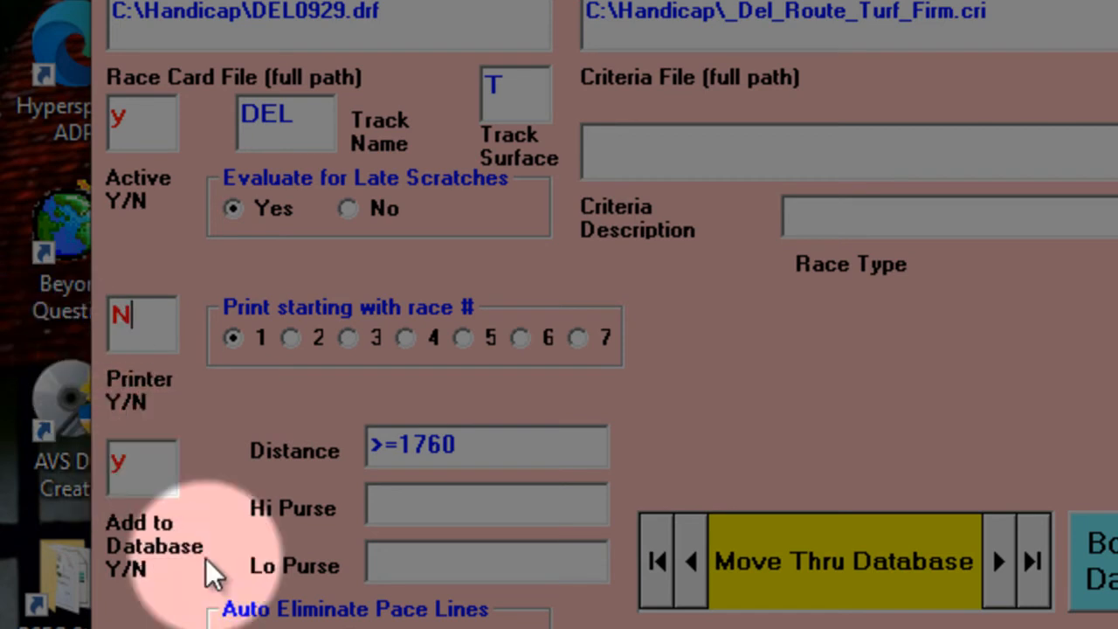
# Step: Set Printer to N and Add to Database to Y, and save the box entries to the first criteria record
pyautogui.click(156, 467)
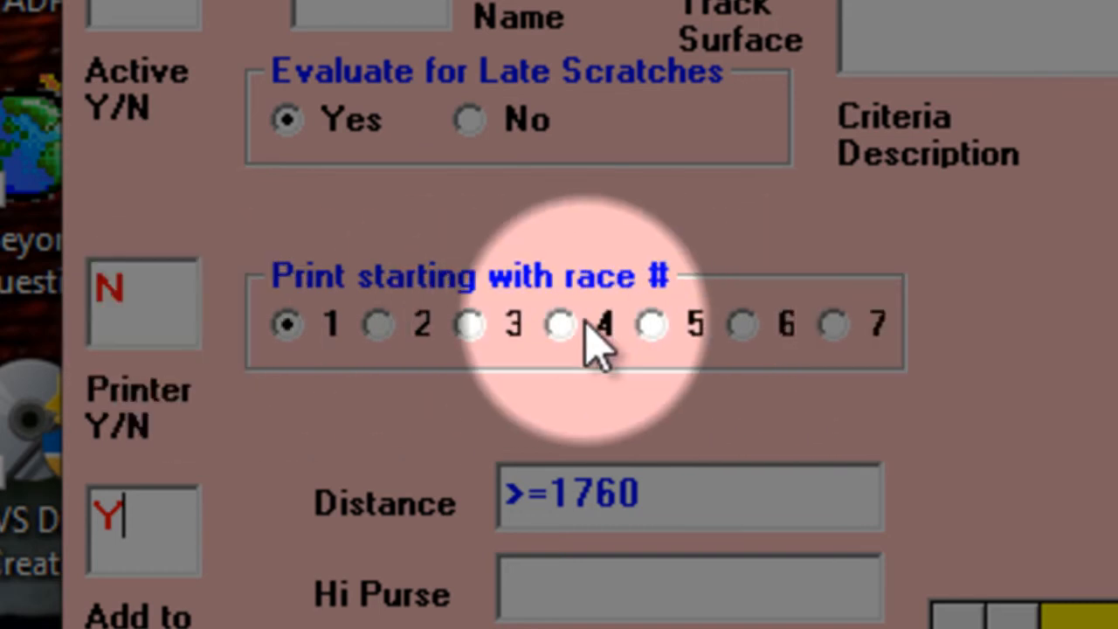
pyautogui.click(555, 323)
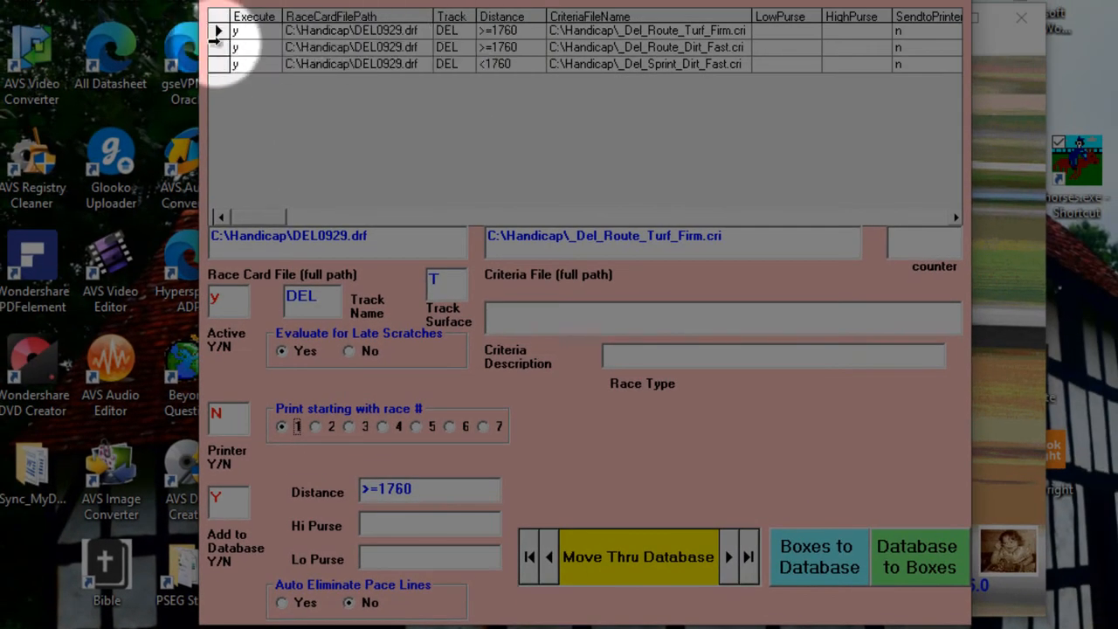
pyautogui.click(214, 47)
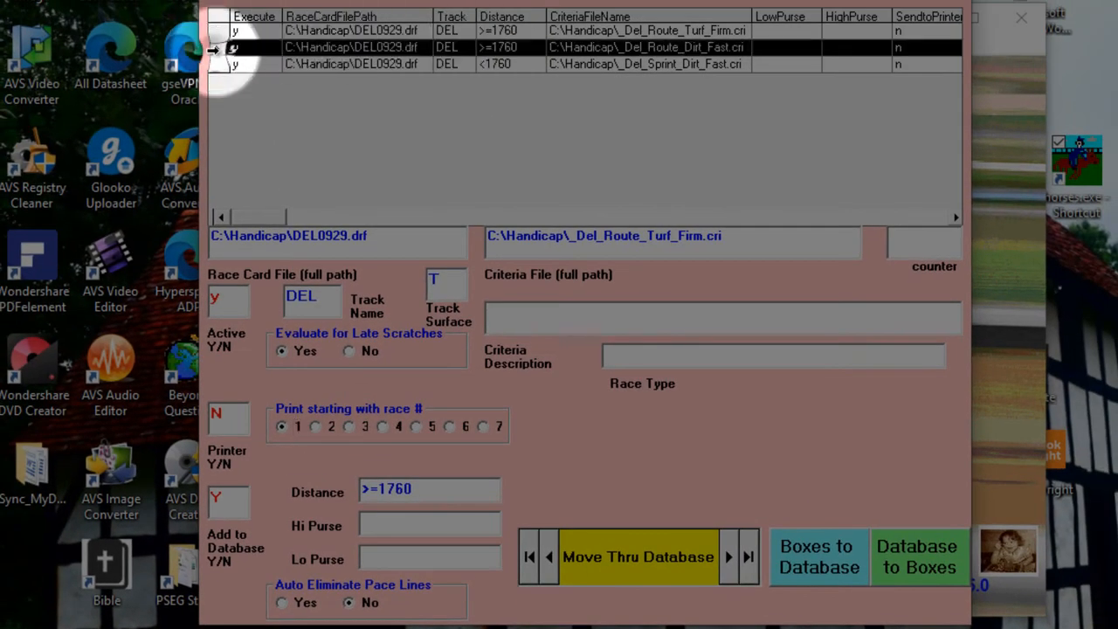
pyautogui.click(215, 31)
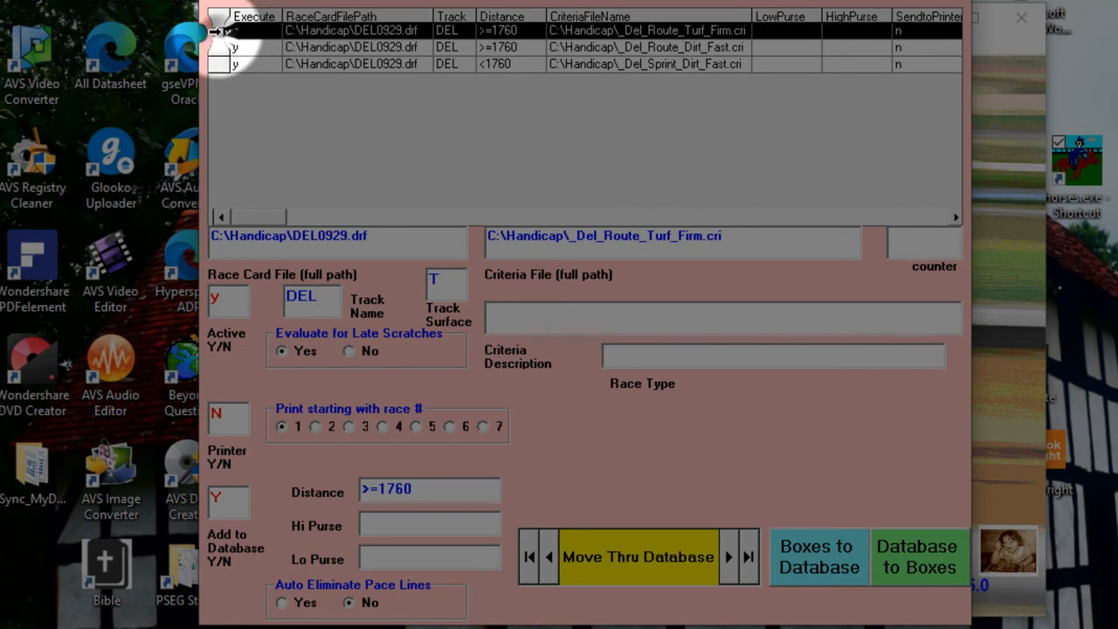
pyautogui.click(811, 568)
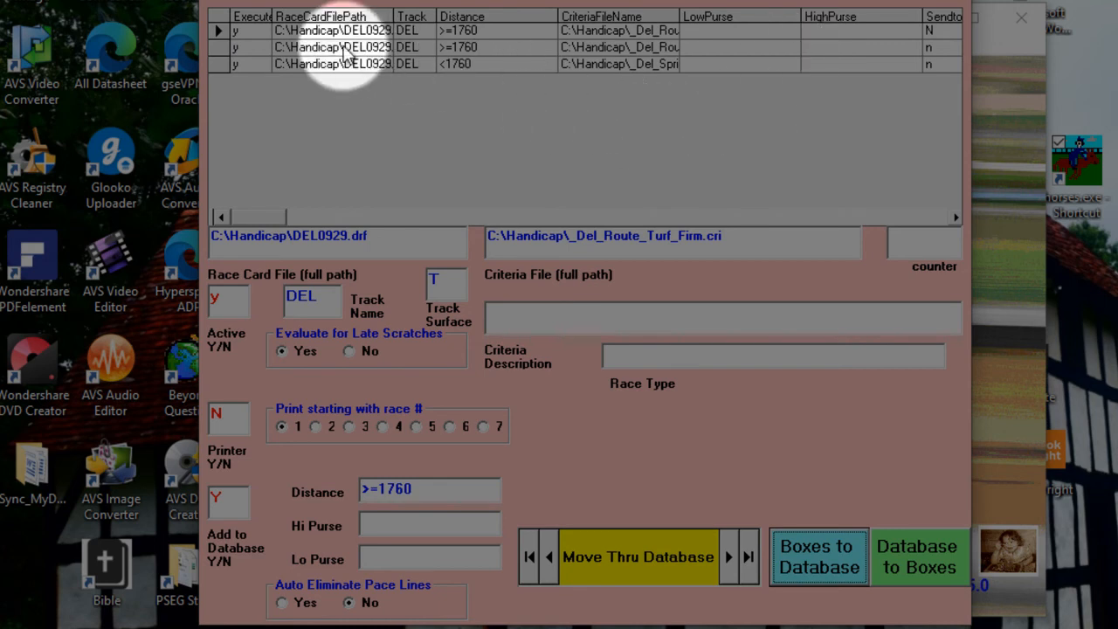
# Step: Load the _Del_Sprint_Dirt_Fast record from the database into the entry boxes and reselect the first record
pyautogui.click(224, 46)
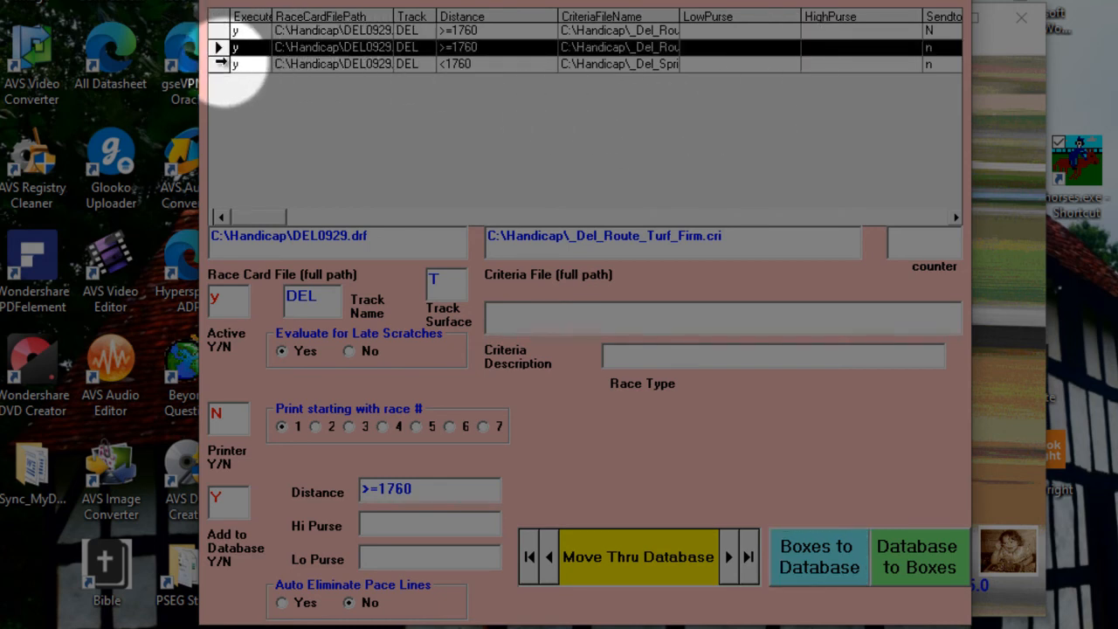
pyautogui.click(220, 64)
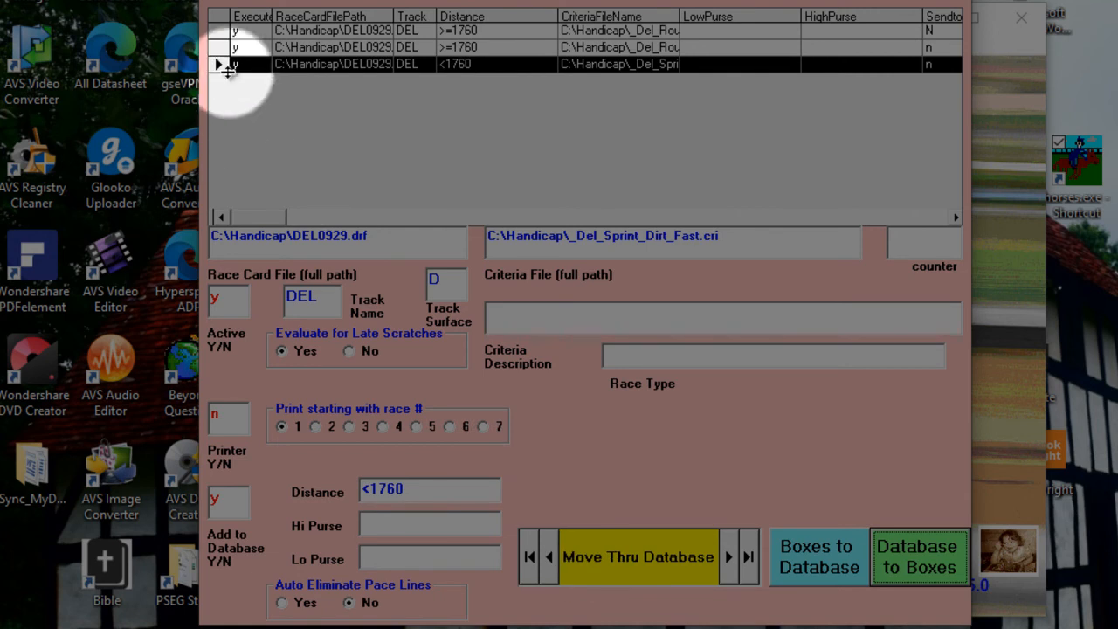
pyautogui.click(216, 48)
pyautogui.click(223, 30)
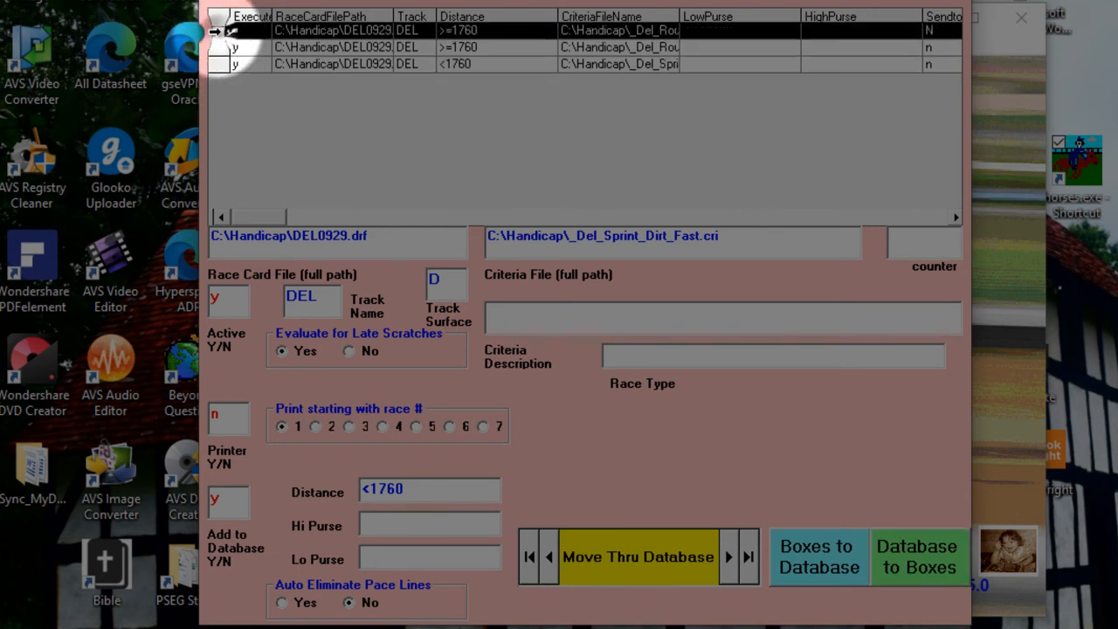
pyautogui.click(223, 64)
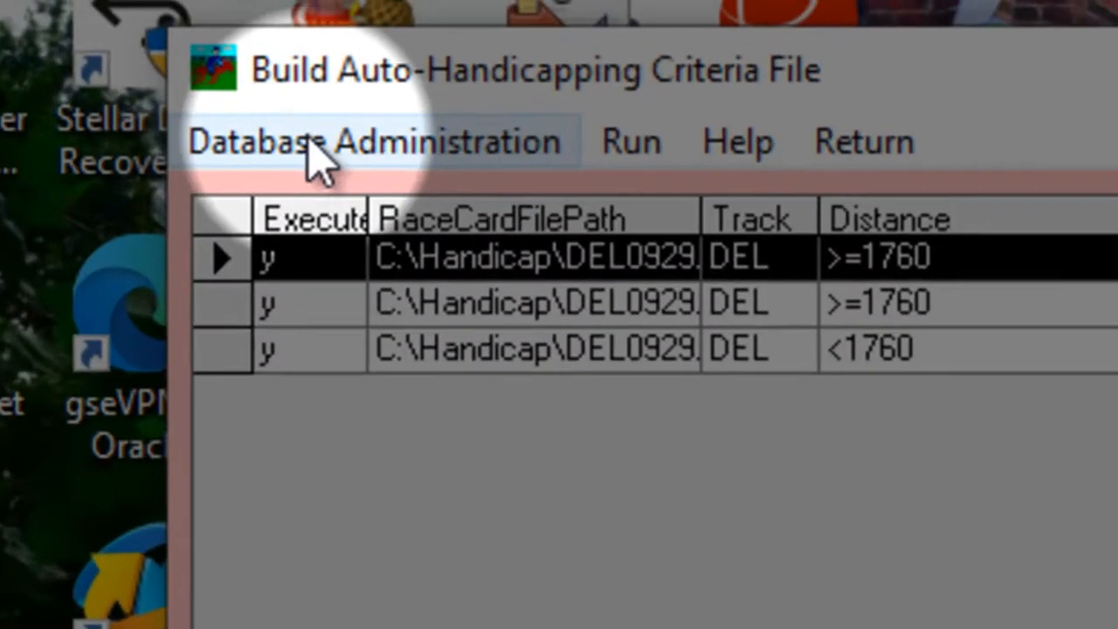
# Step: Show the Handicap Database in the database manager
pyautogui.click(222, 7)
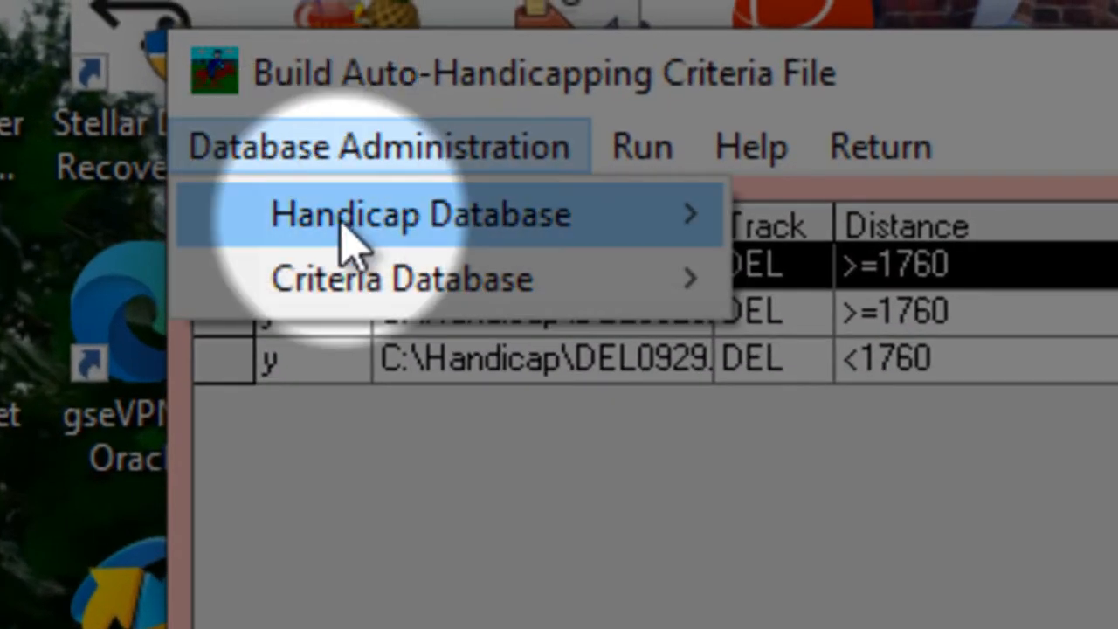
pyautogui.moveTo(348, 236)
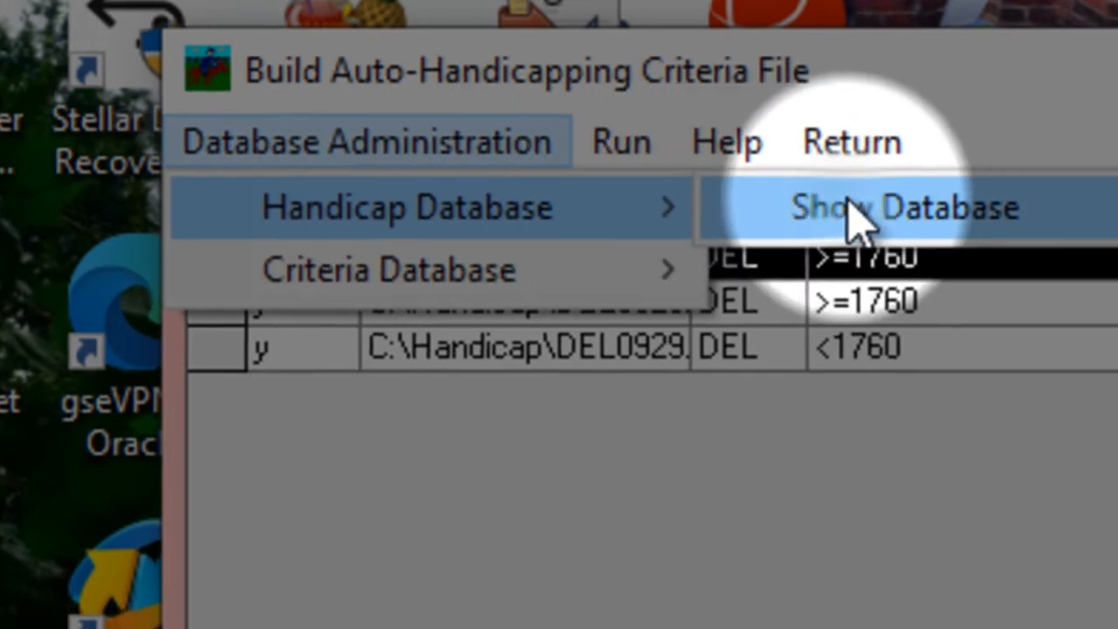
pyautogui.click(874, 220)
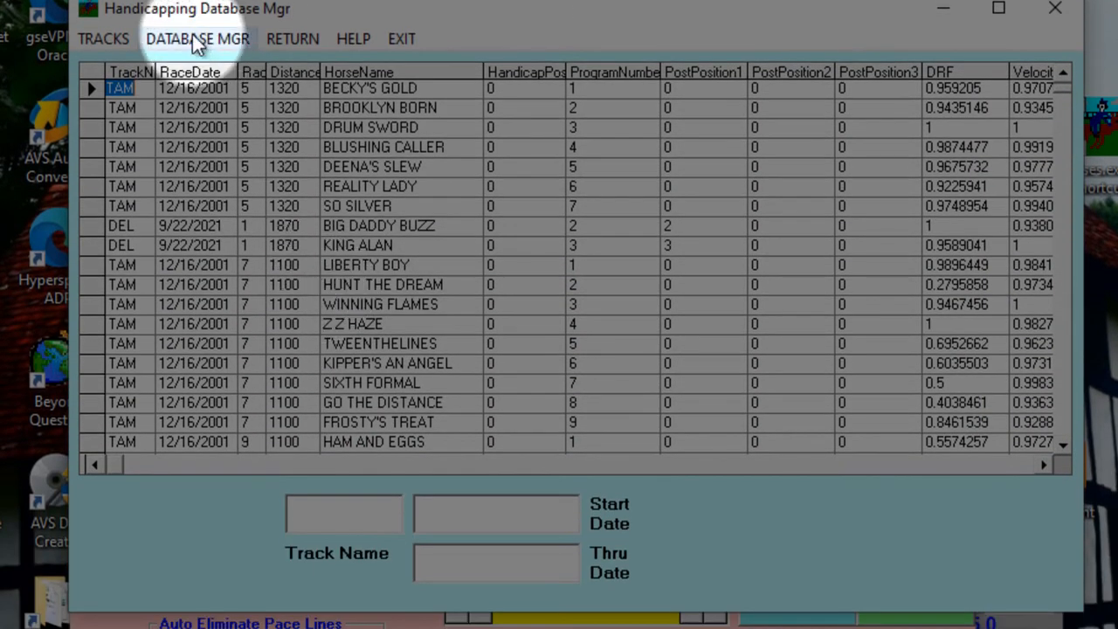
# Step: Filter the handicapping database to track DEL with a start date of 08/01/21 and a thru date of 09/30/21
pyautogui.click(100, 40)
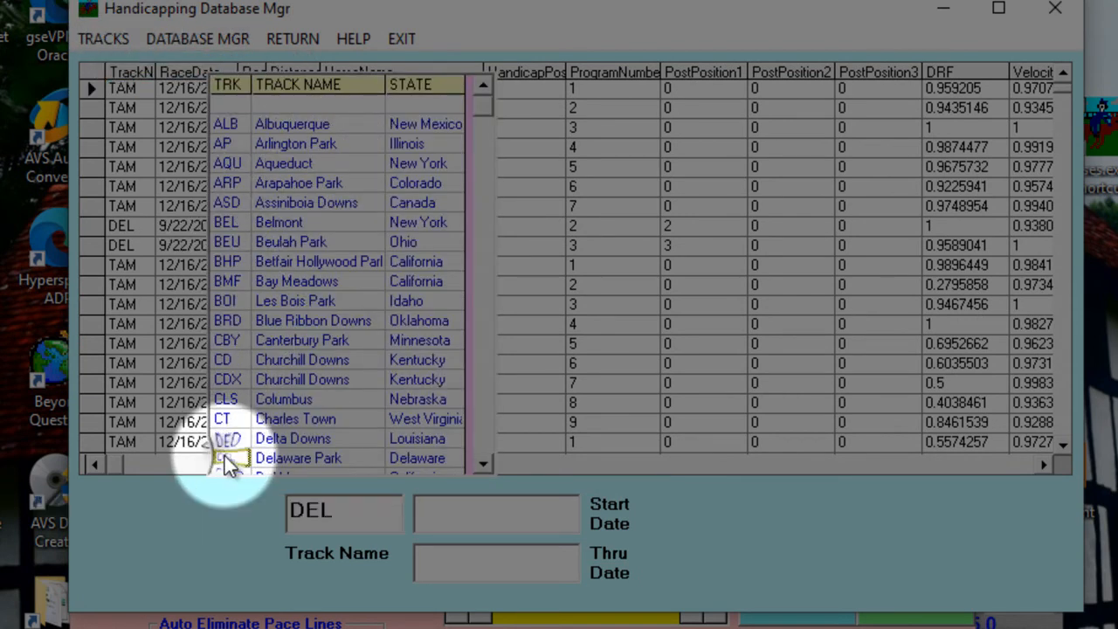
pyautogui.click(226, 461)
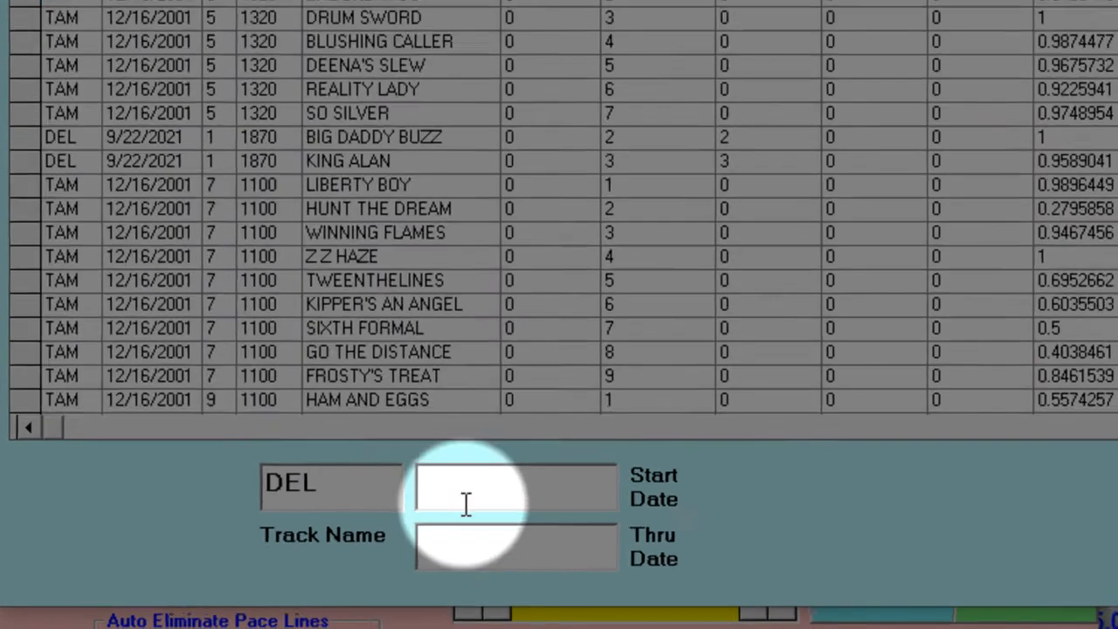
pyautogui.click(461, 514)
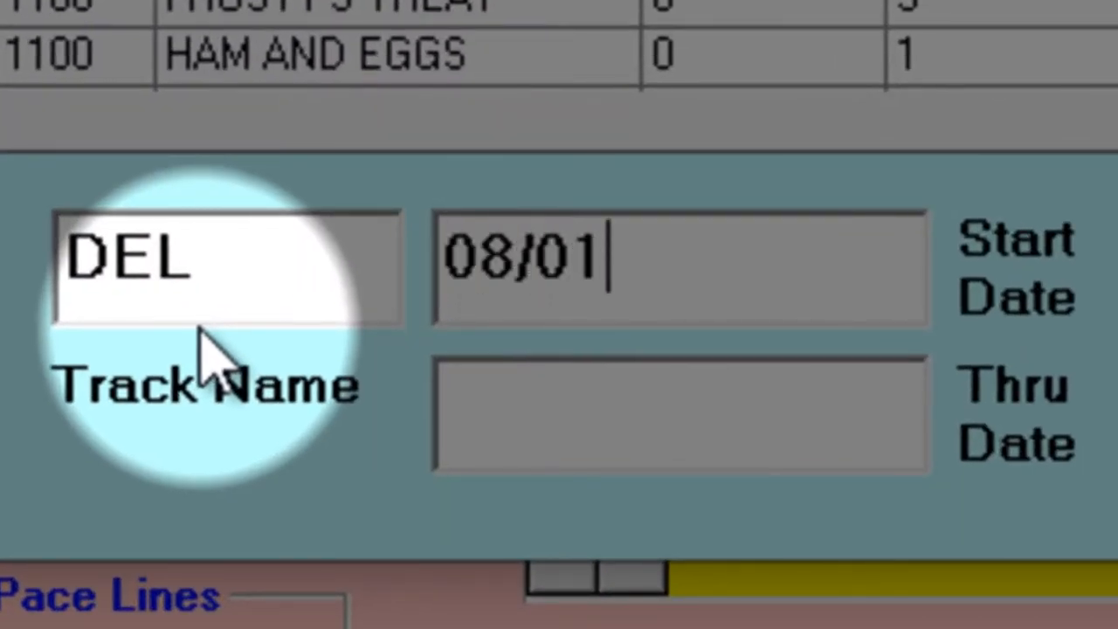
pyautogui.write('08/01/21')
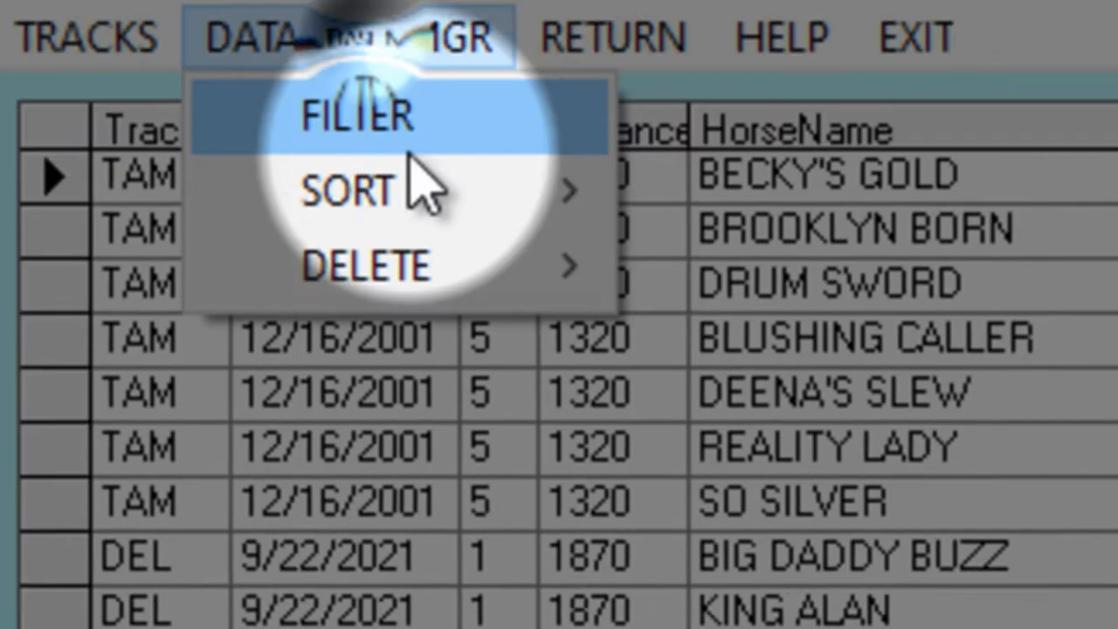
pyautogui.click(367, 116)
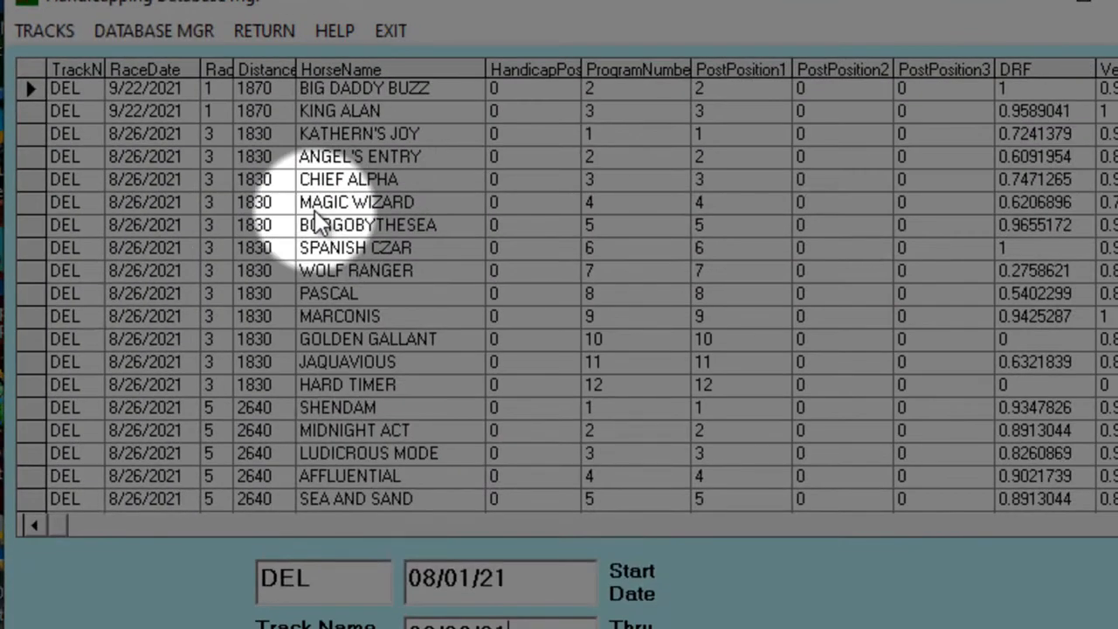
# Step: Look across the remaining columns of the filtered records and the database options, and return to the criteria file screen
pyautogui.click(946, 525)
pyautogui.click(67, 525)
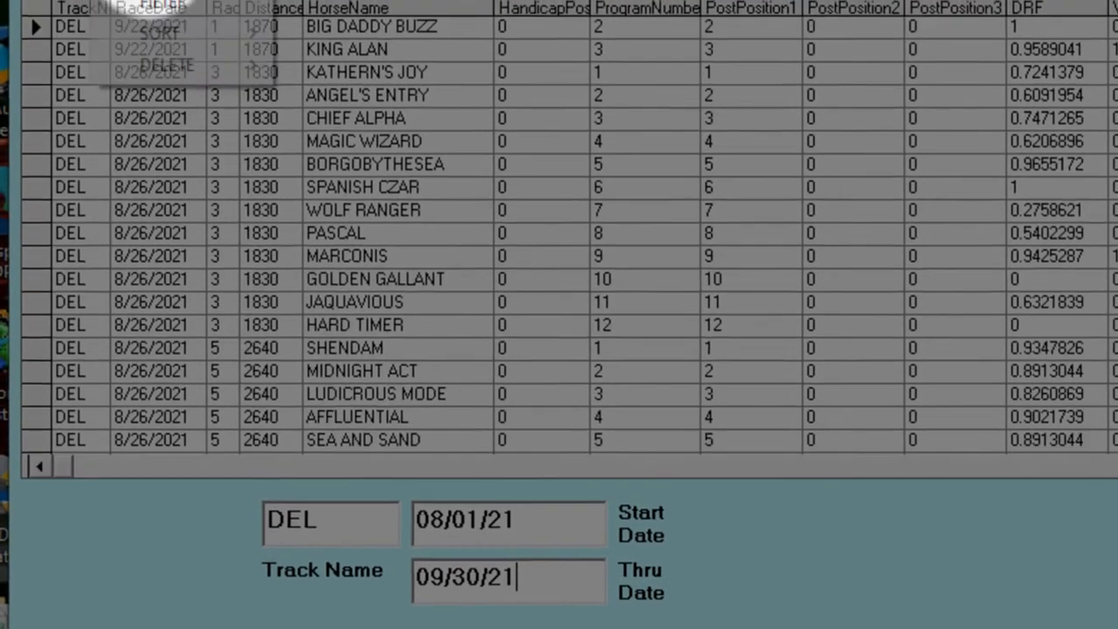
pyautogui.click(263, 93)
pyautogui.moveTo(400, 320)
pyautogui.moveTo(569, 187)
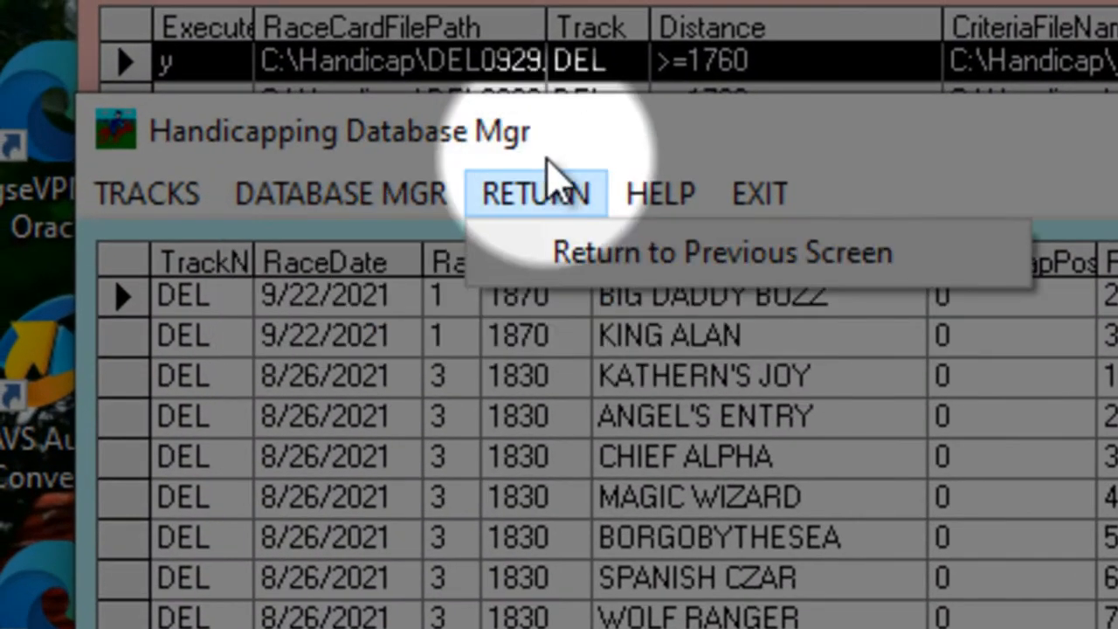
pyautogui.click(614, 258)
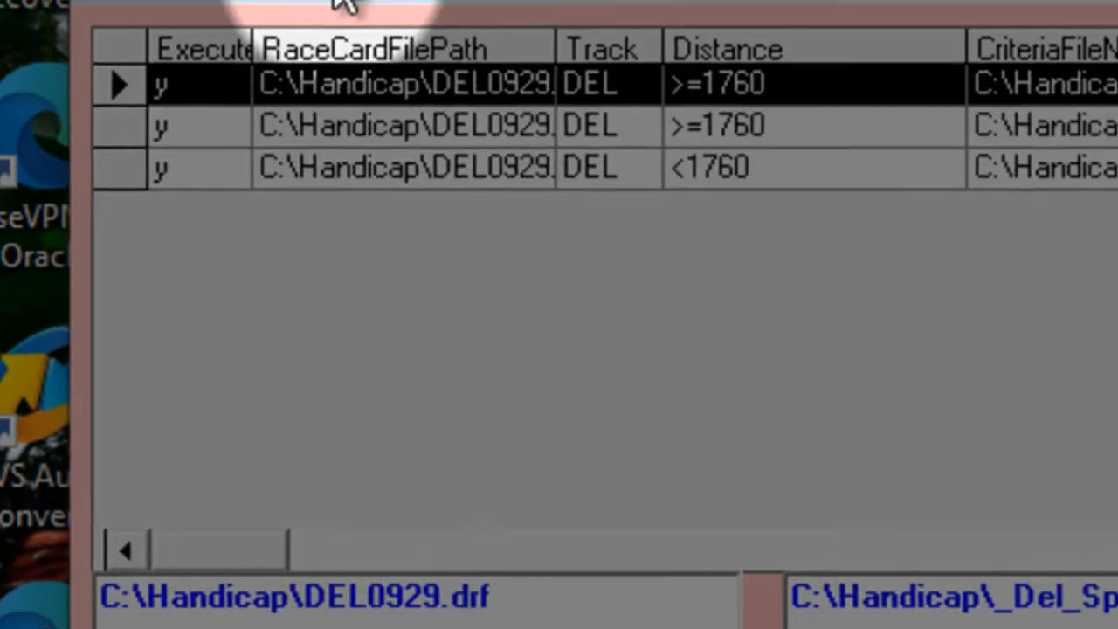
# Step: Add a blank record to the criteria database
pyautogui.click(300, 114)
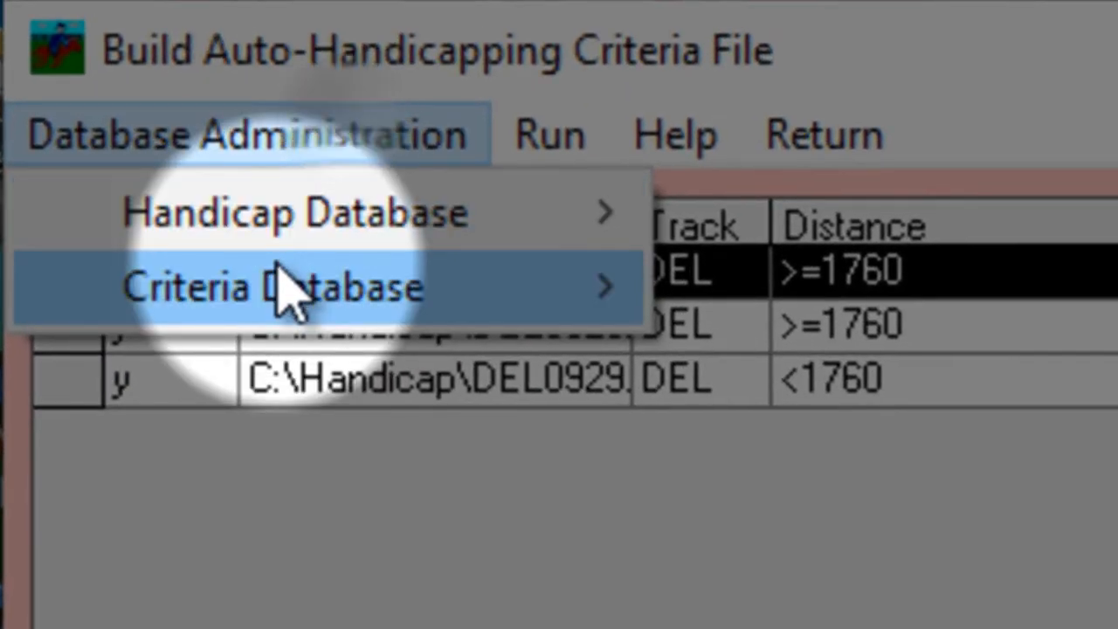
pyautogui.moveTo(280, 262)
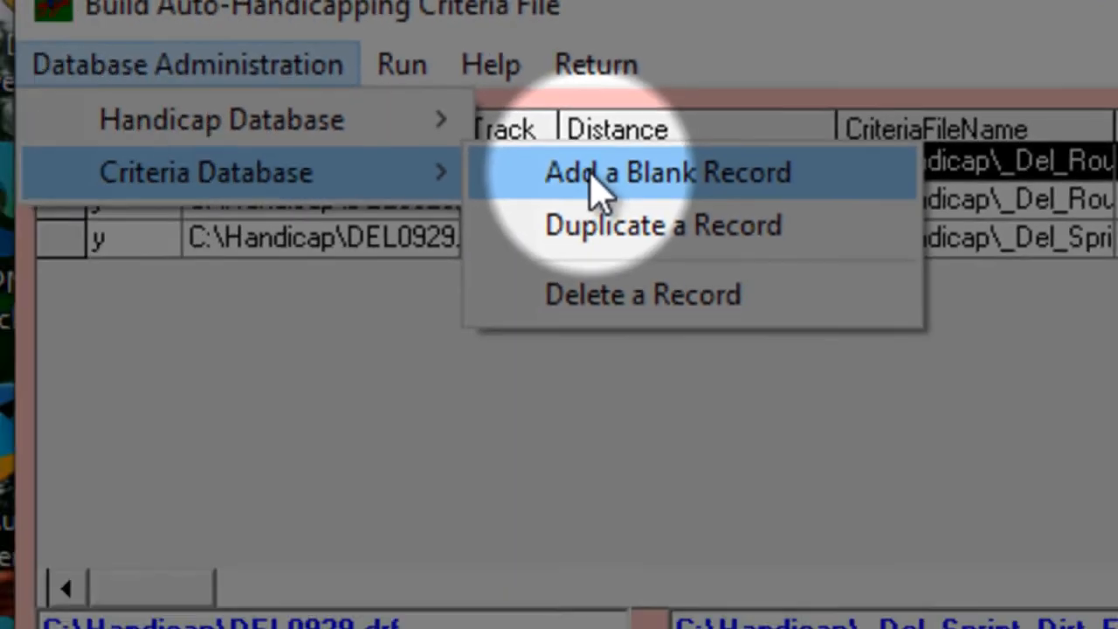
pyautogui.click(373, 249)
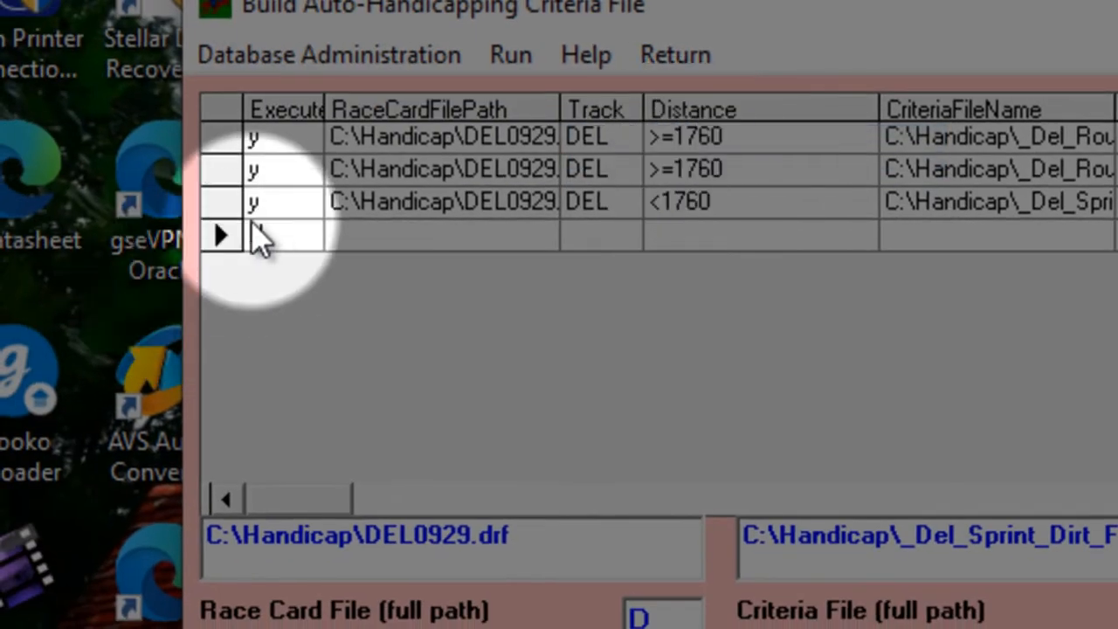
# Step: Delete the blank record from the criteria database
pyautogui.click(367, 59)
pyautogui.moveTo(387, 161)
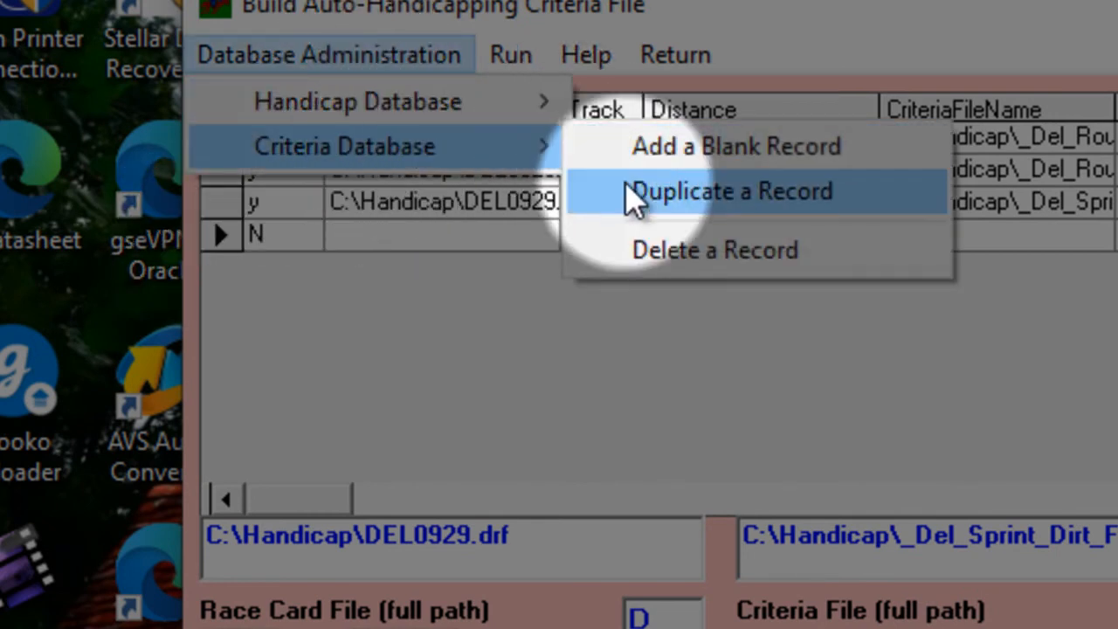
pyautogui.click(651, 252)
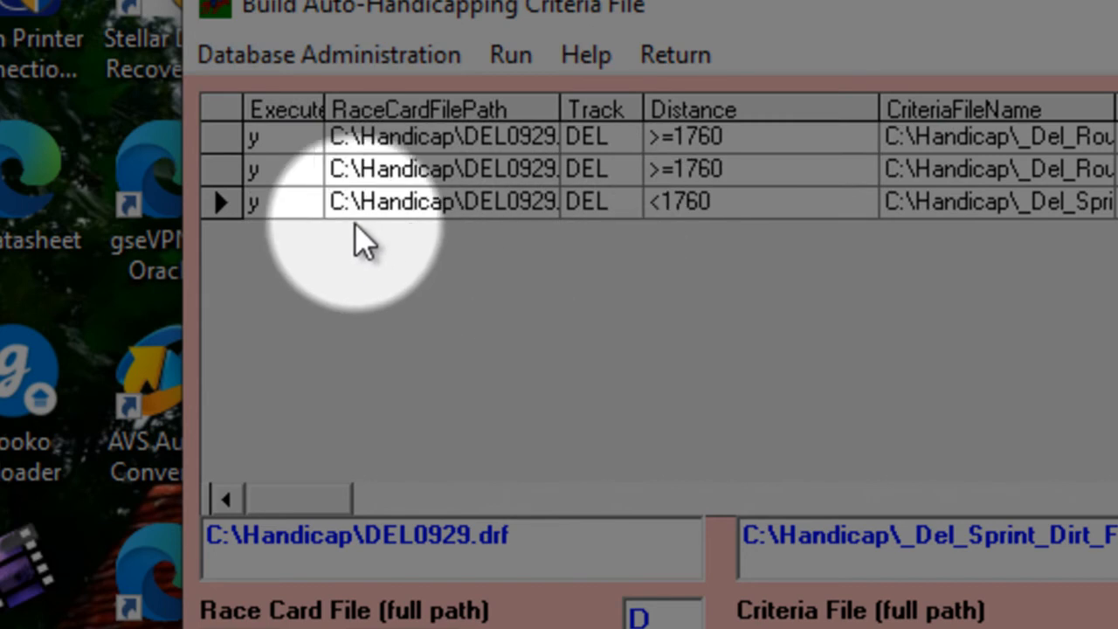
# Step: Duplicate the third record, the DEL sprint record with distance <1760, in the criteria database
pyautogui.click(413, 61)
pyautogui.moveTo(440, 150)
pyautogui.click(651, 199)
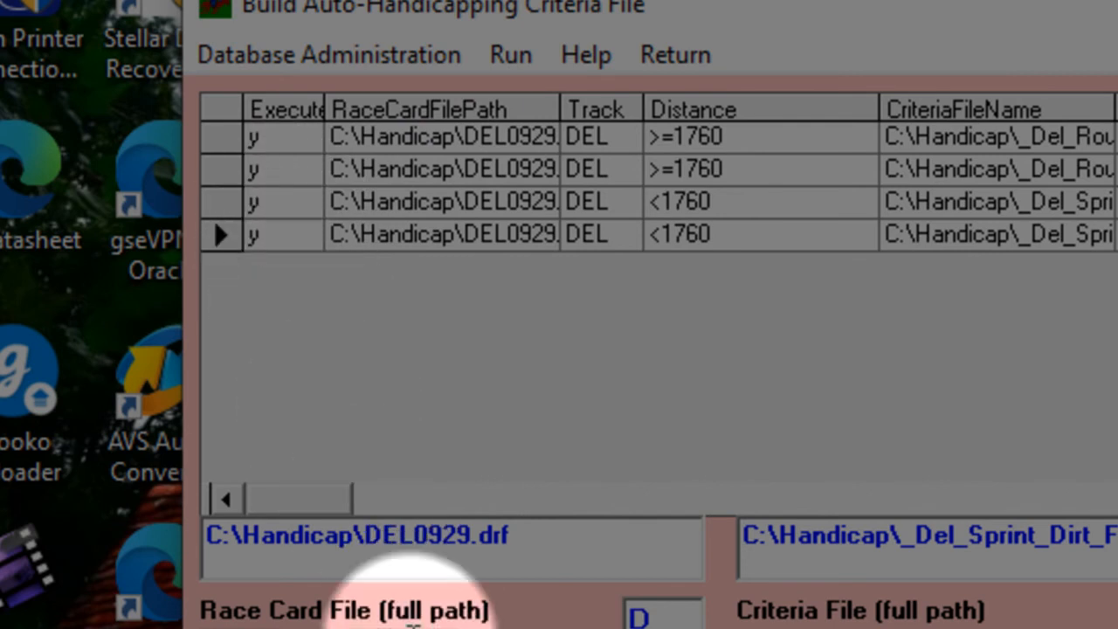
# Step: Select the duplicated sprint record in the fourth row and delete it from the criteria database
pyautogui.click(227, 201)
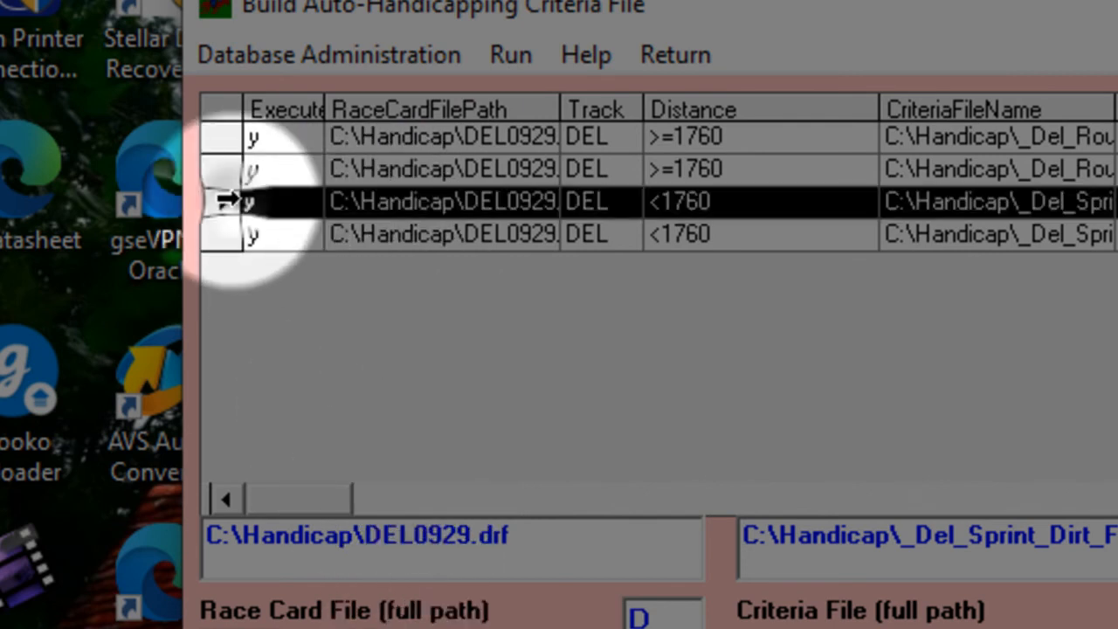
pyautogui.click(224, 234)
pyautogui.click(407, 68)
pyautogui.moveTo(425, 149)
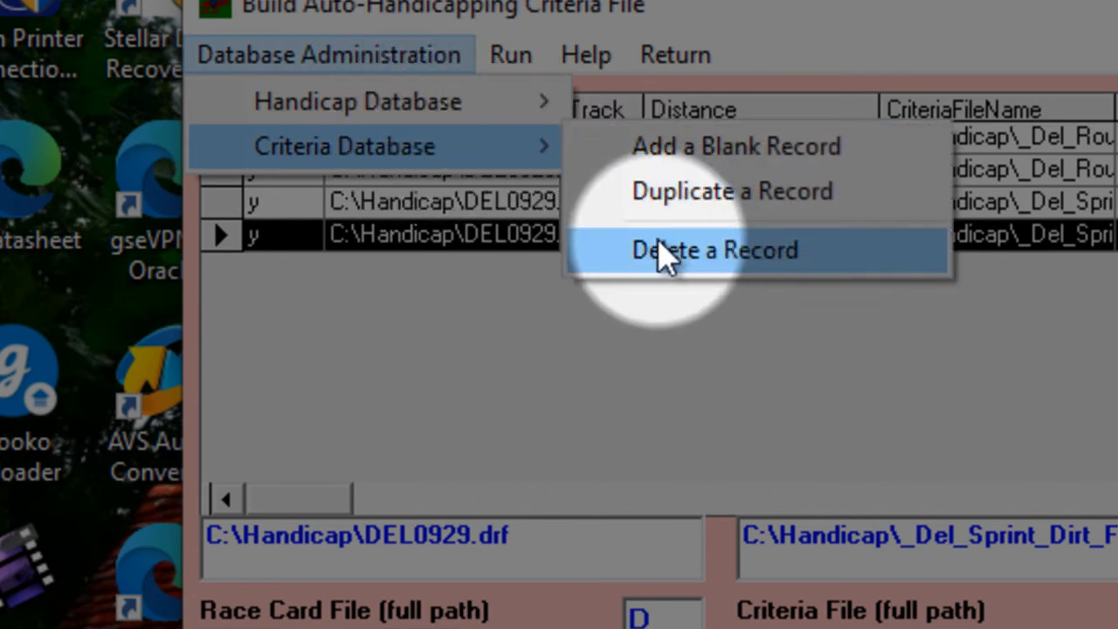
pyautogui.click(662, 249)
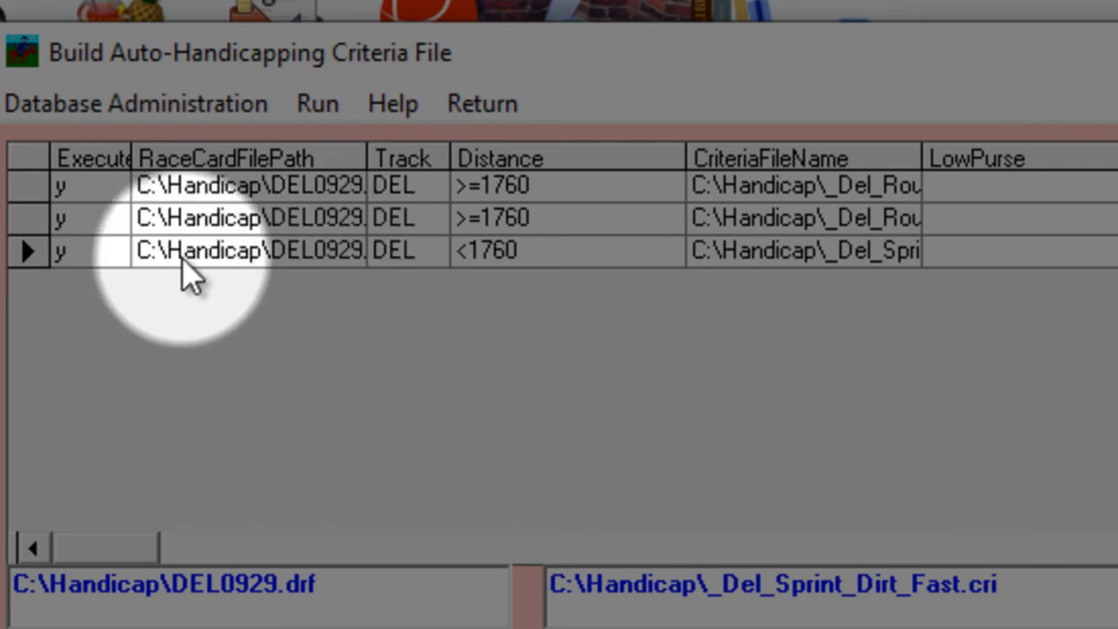
# Step: Run AutoHandicap with the three active DEL criteria records
pyautogui.click(317, 122)
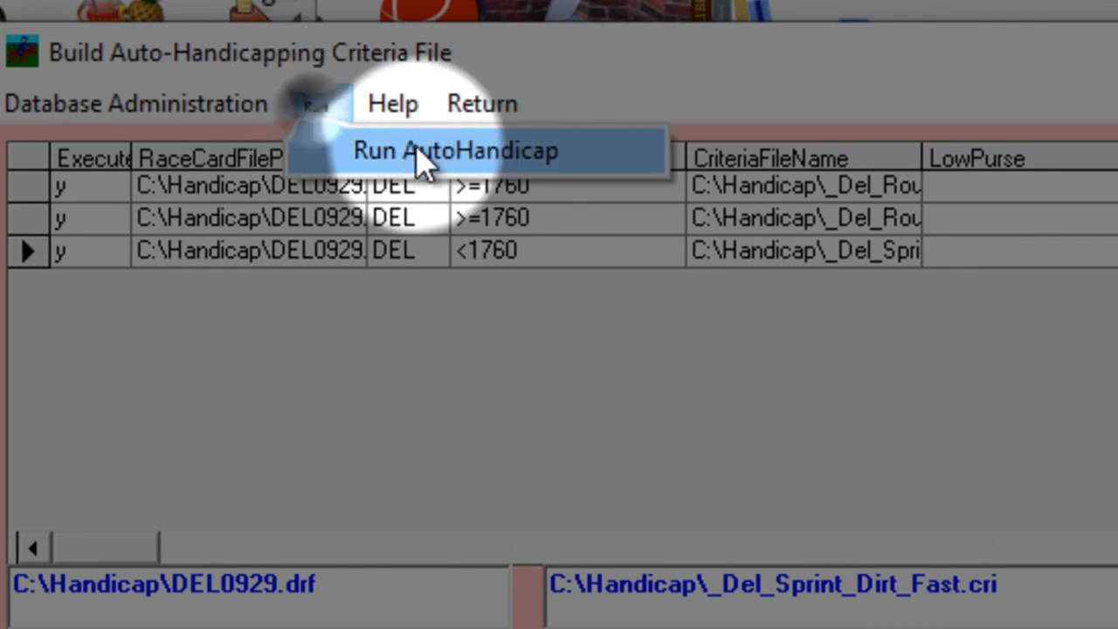
pyautogui.click(419, 157)
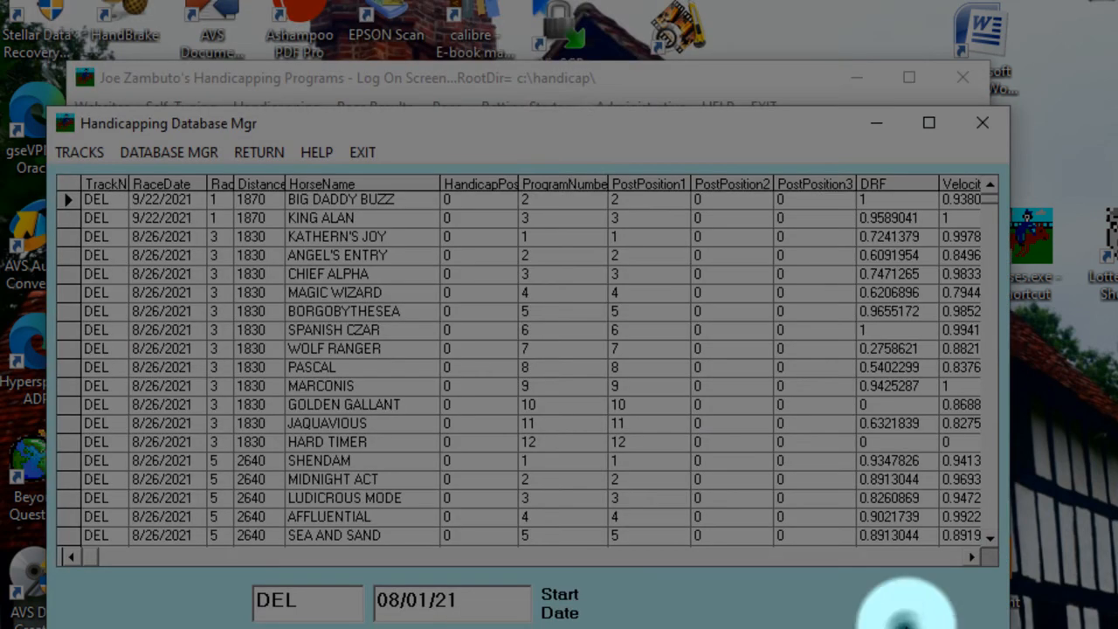
# Step: Set the start date to 09/29/21 in the handicapping database manager and filter the DEL records again
pyautogui.moveTo(518, 125); pyautogui.dragTo(502, 32)
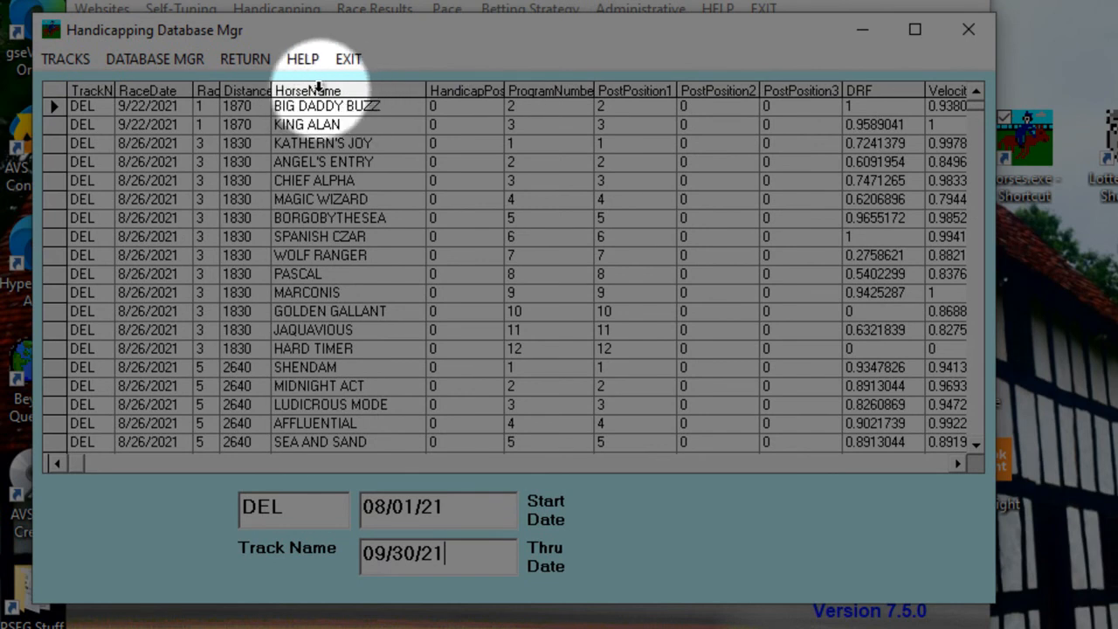
pyautogui.click(424, 505)
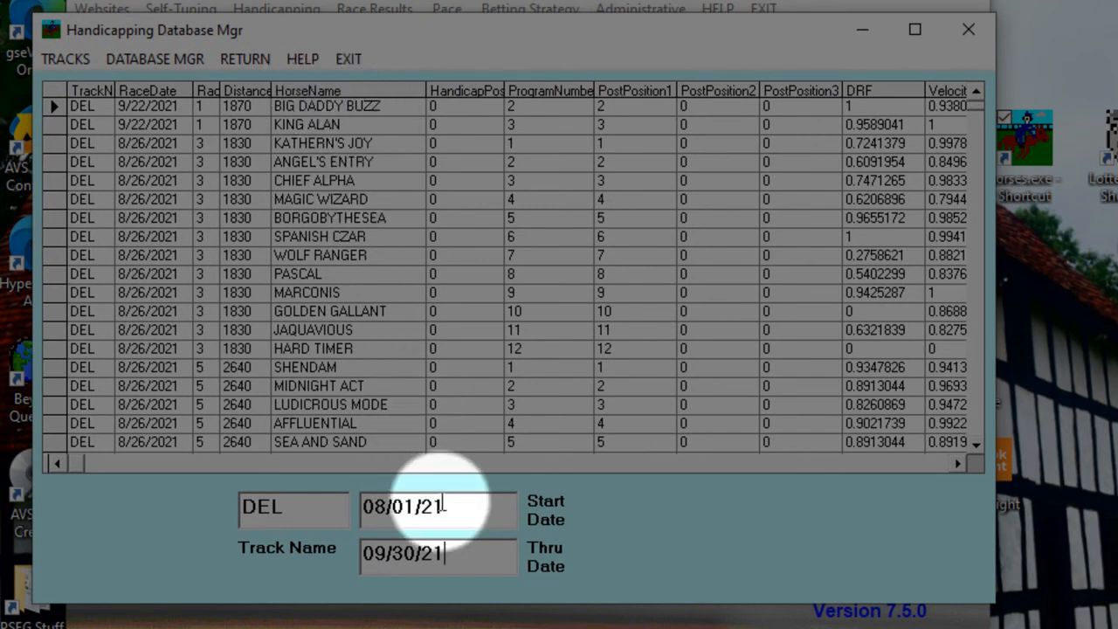
pyautogui.moveTo(440, 507); pyautogui.dragTo(293, 508)
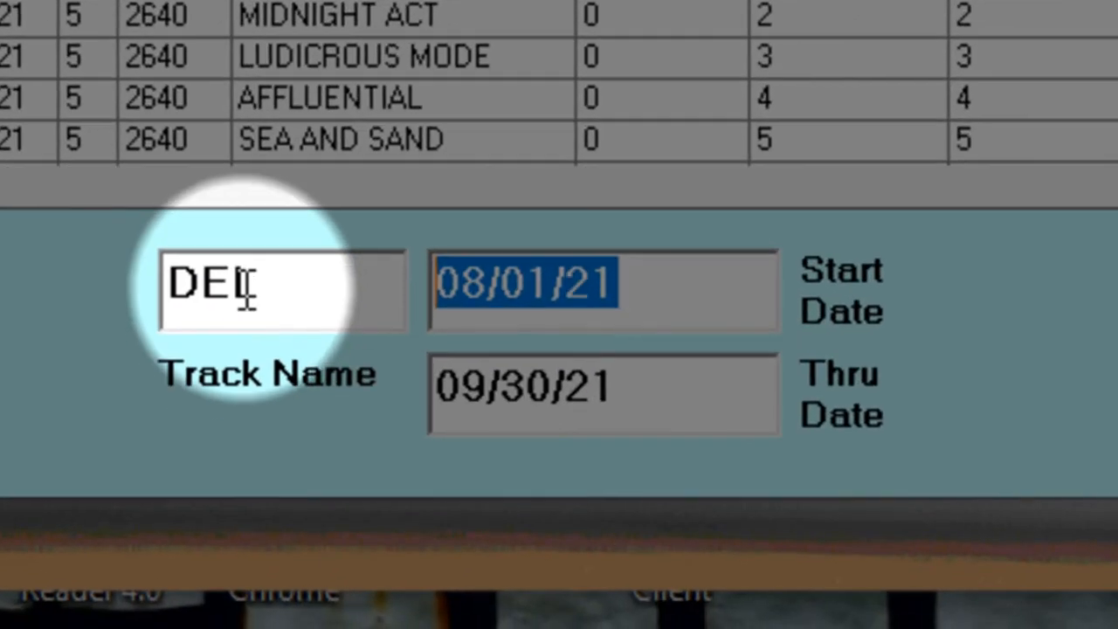
pyautogui.write('09')
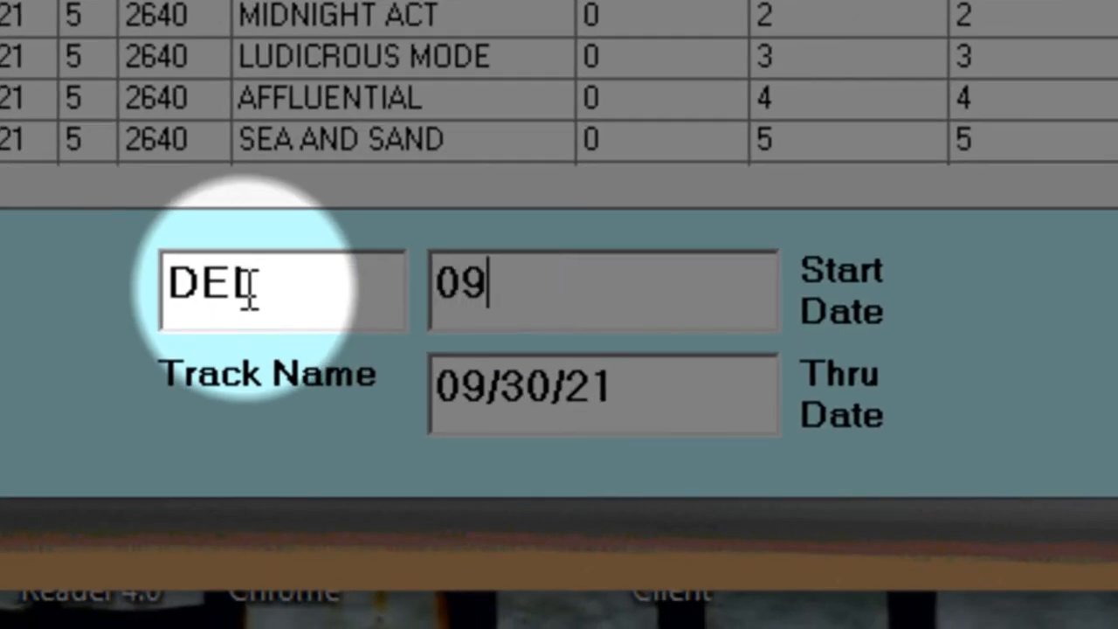
pyautogui.write('/2')
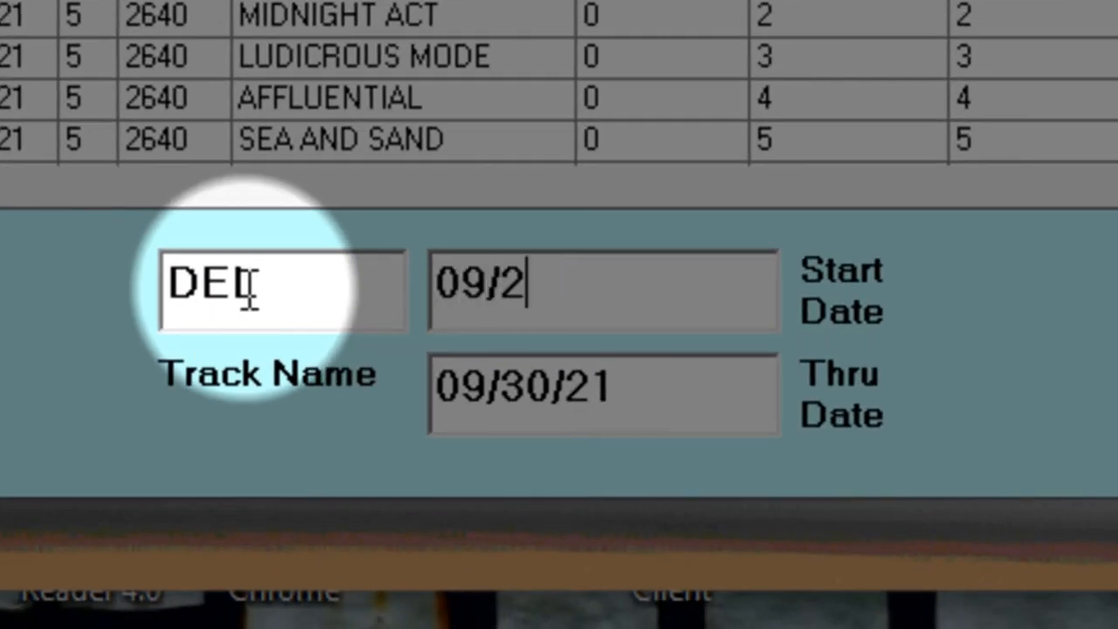
pyautogui.write('9/21')
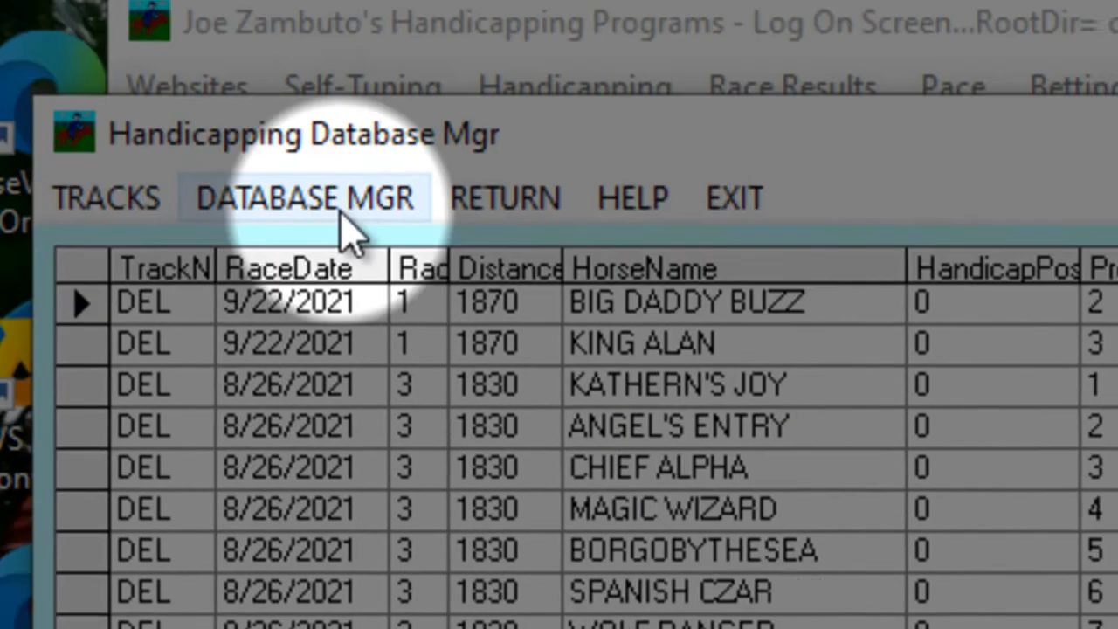
pyautogui.click(343, 214)
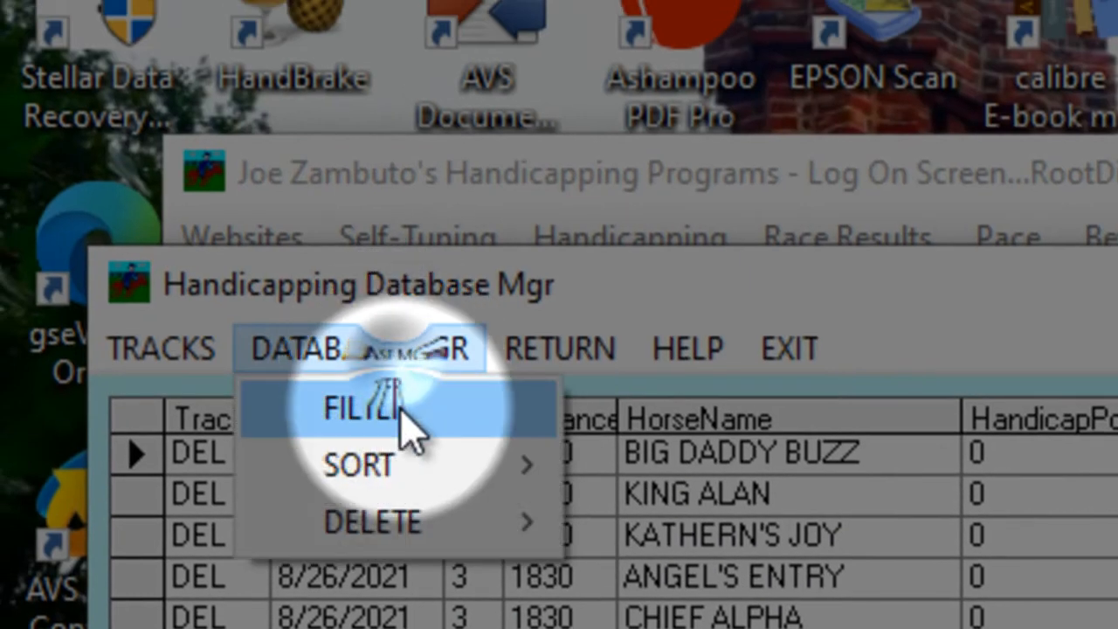
pyautogui.click(400, 409)
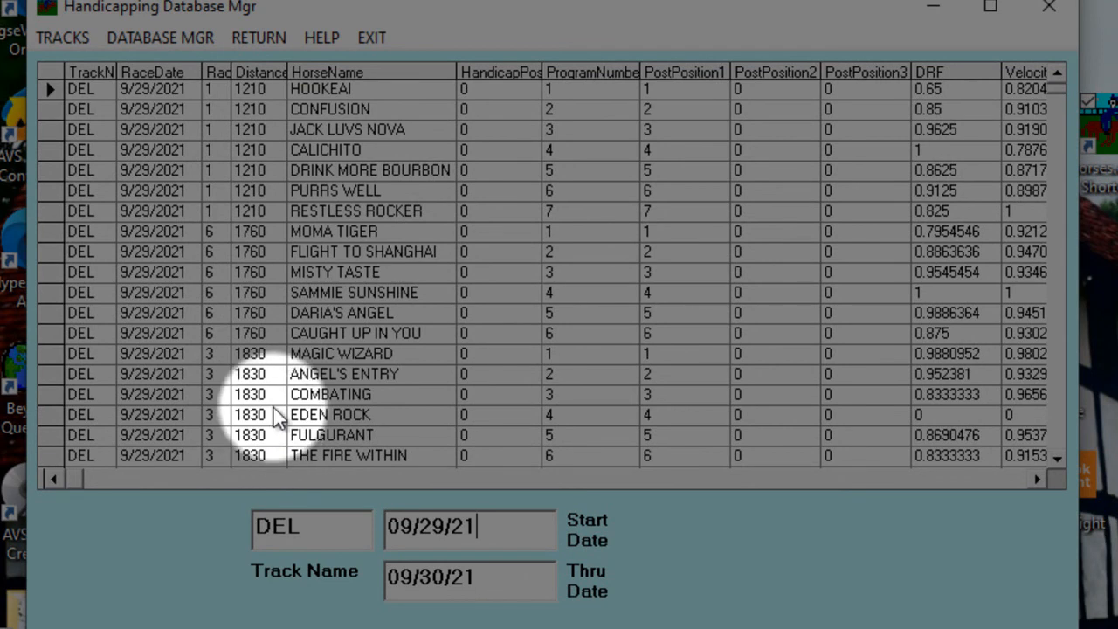
pyautogui.click(842, 476)
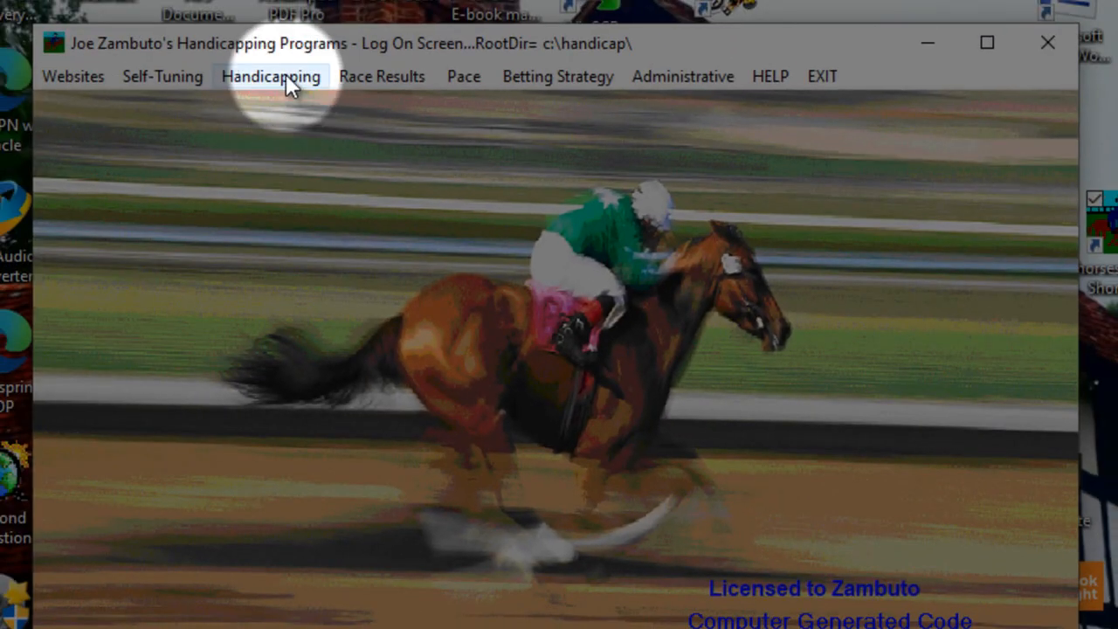
# Step: Check the full criteria file names in the Auto Handicap records by narrowing Distance and widening CriteriaFileName, and return to the main screen
pyautogui.click(286, 76)
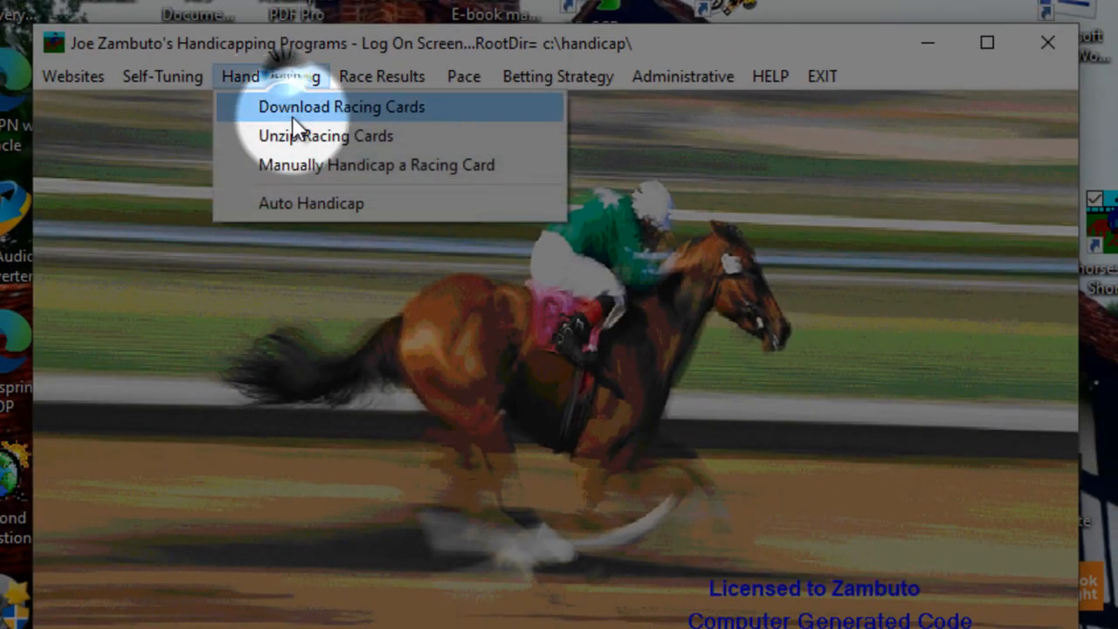
pyautogui.click(304, 192)
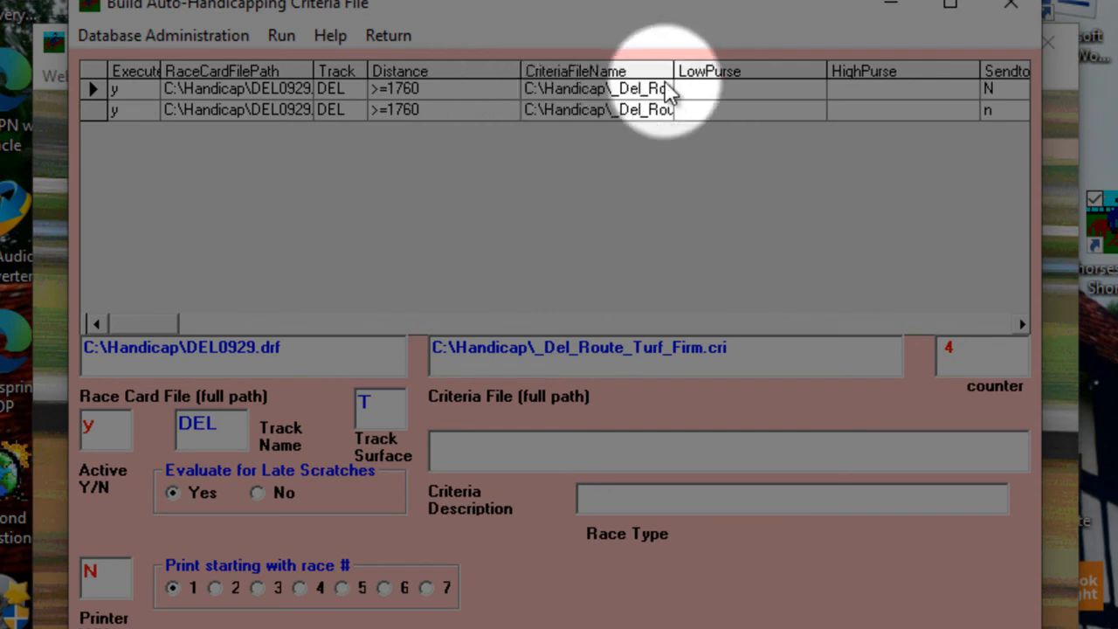
pyautogui.moveTo(520, 67); pyautogui.dragTo(440, 70)
pyautogui.moveTo(589, 70); pyautogui.dragTo(714, 70)
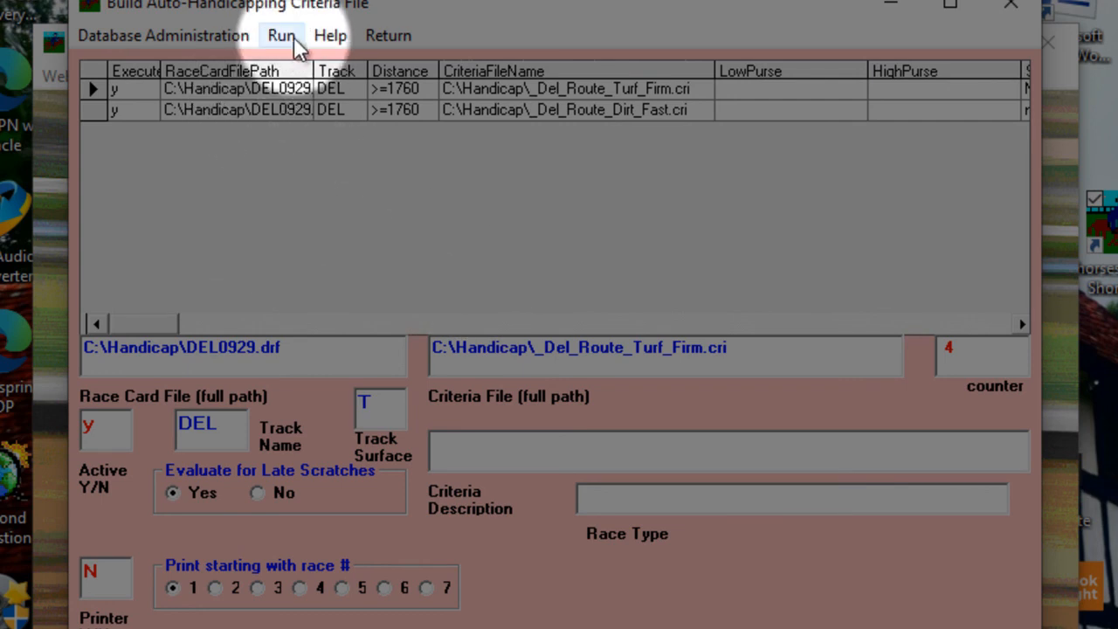
pyautogui.click(377, 44)
pyautogui.click(390, 65)
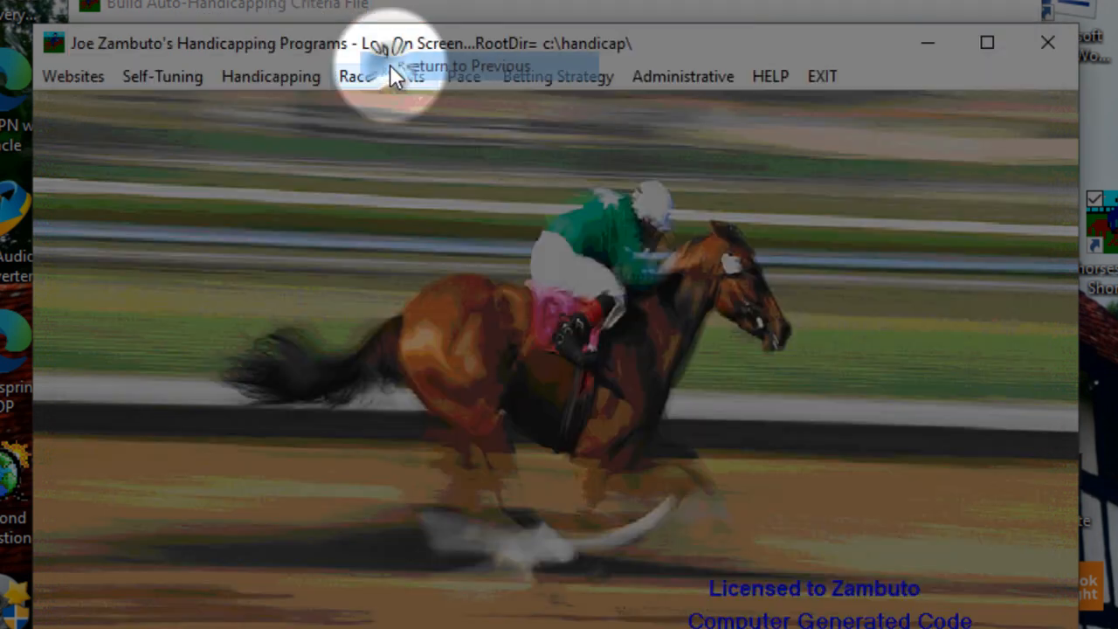